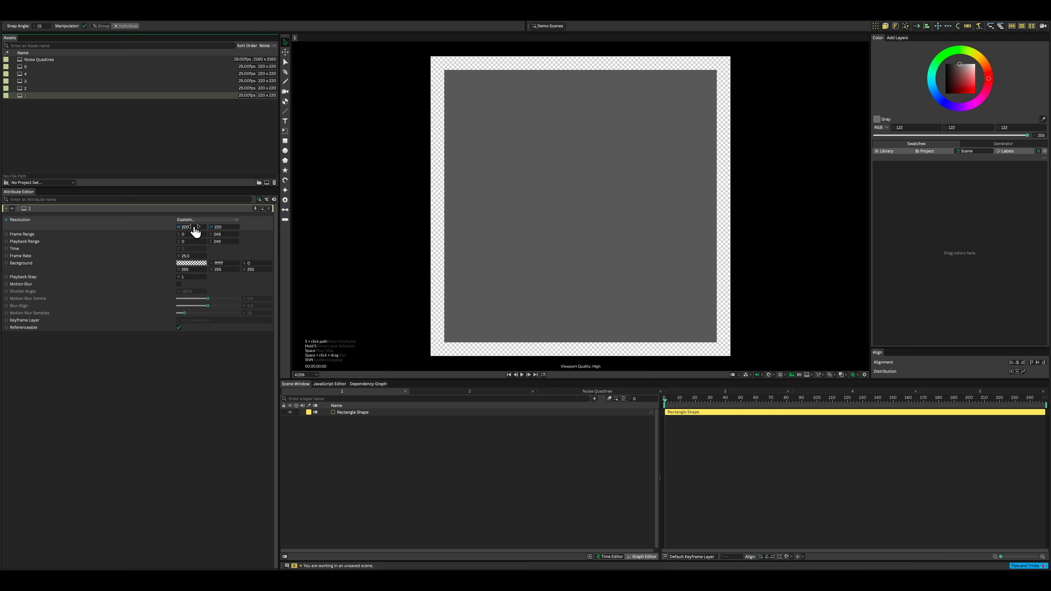
Step: Check the background colour settings of composition 1
click(192, 262)
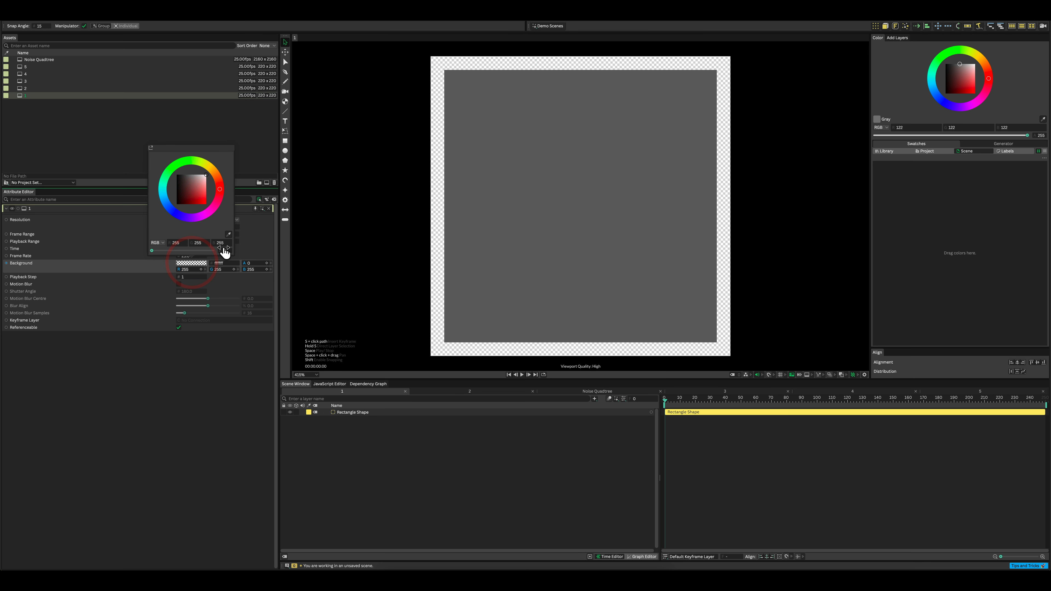
click(134, 131)
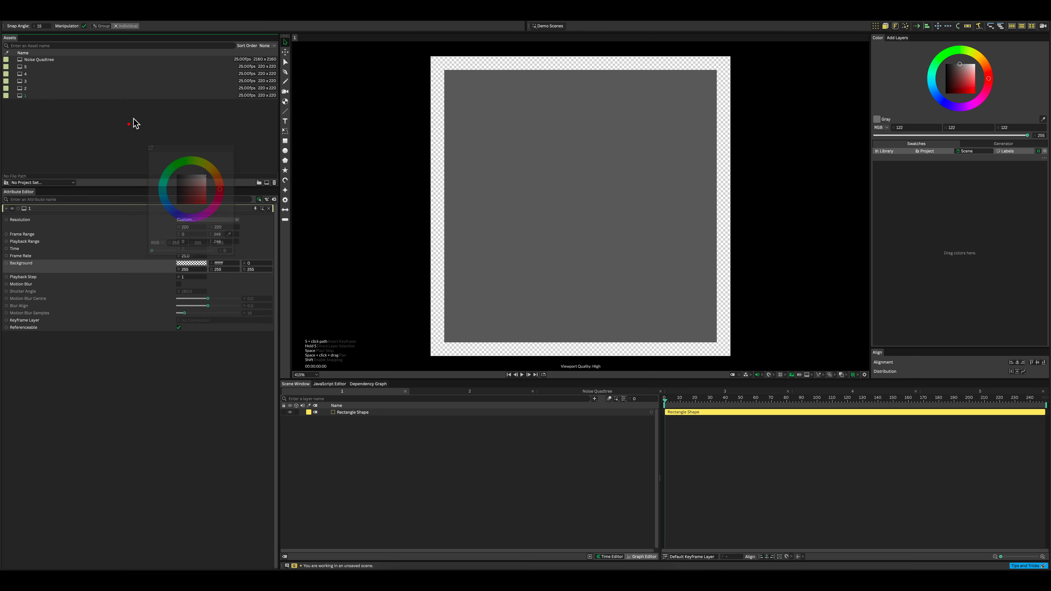
Step: Open the Noise Quadtree composition and add compositions 1 to 5 to it as layers
double_click(82, 59)
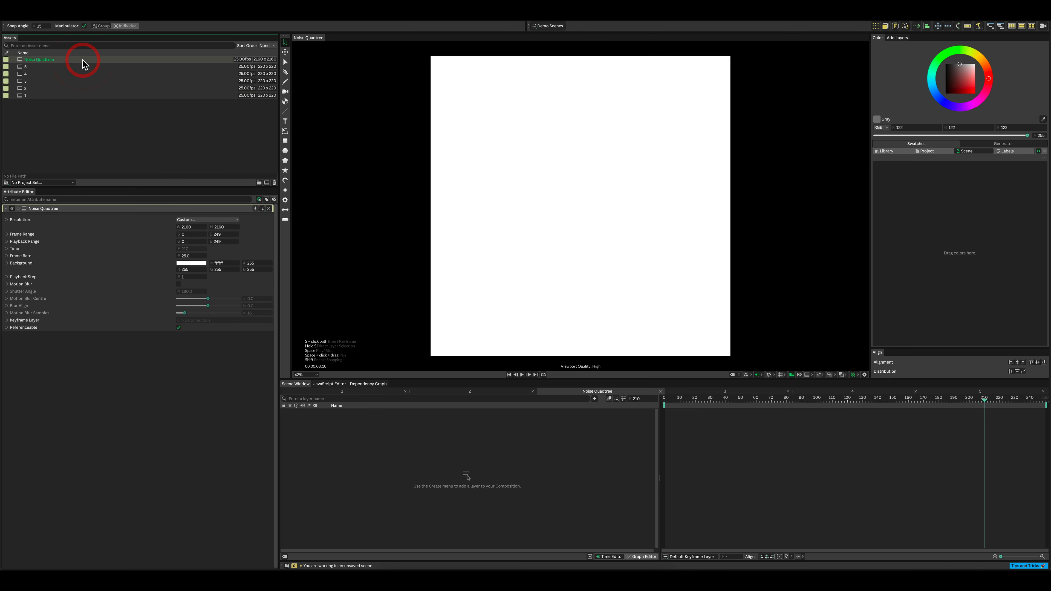
mouse_move(84, 64)
drag(54, 112, 340, 407)
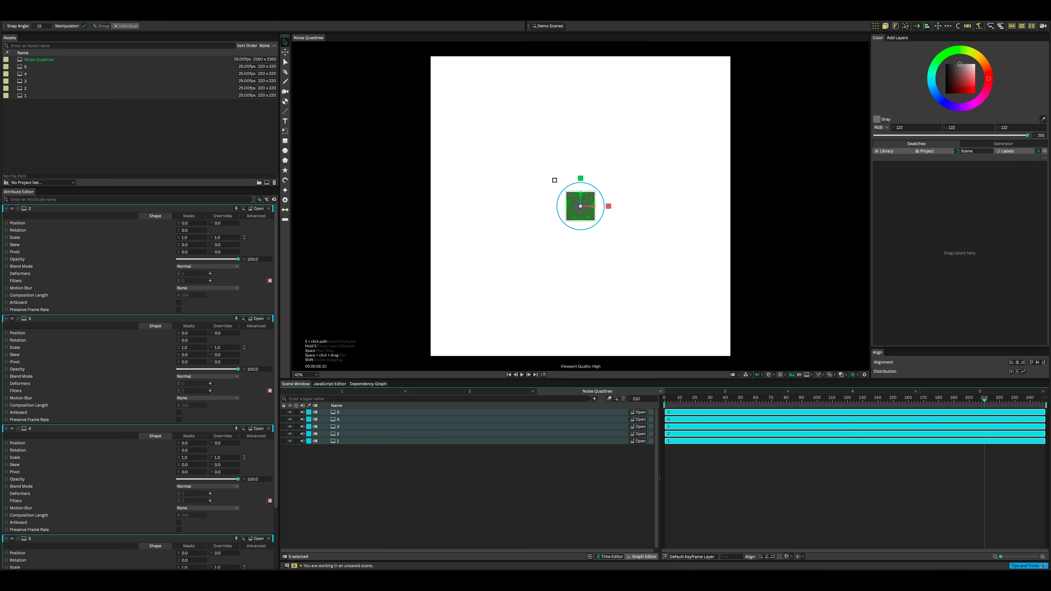
Step: Feed the five selected composition layers into a new Duplicator and set its distribution to Sub-Mesh
click(876, 27)
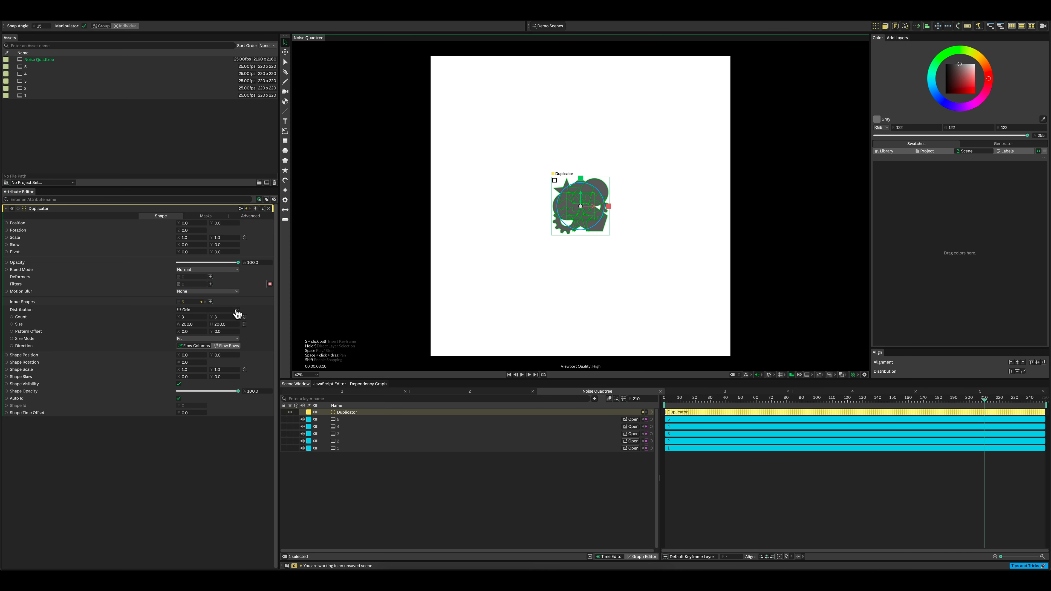
click(237, 311)
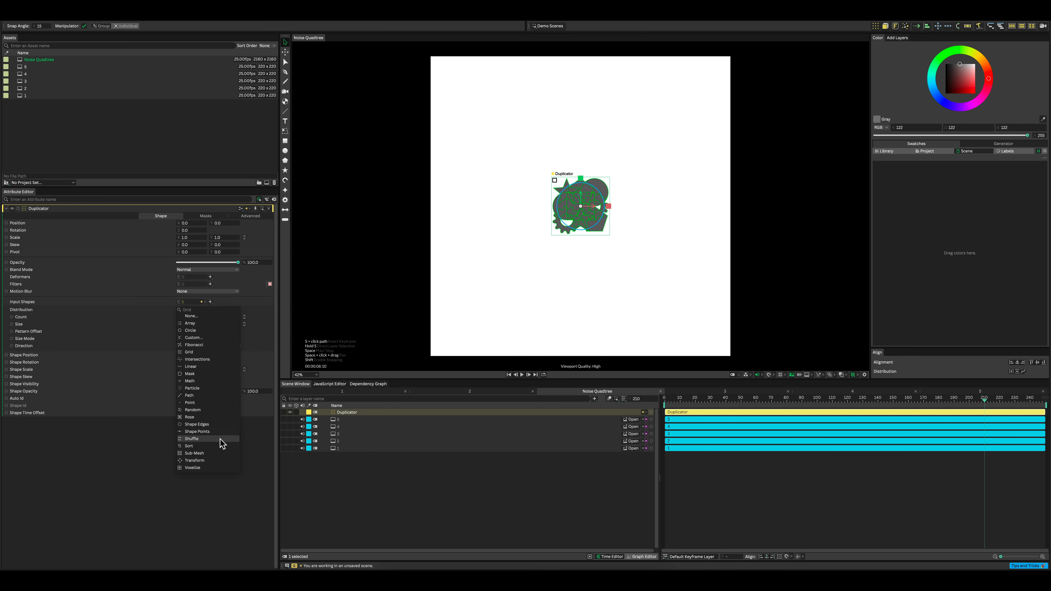
click(202, 453)
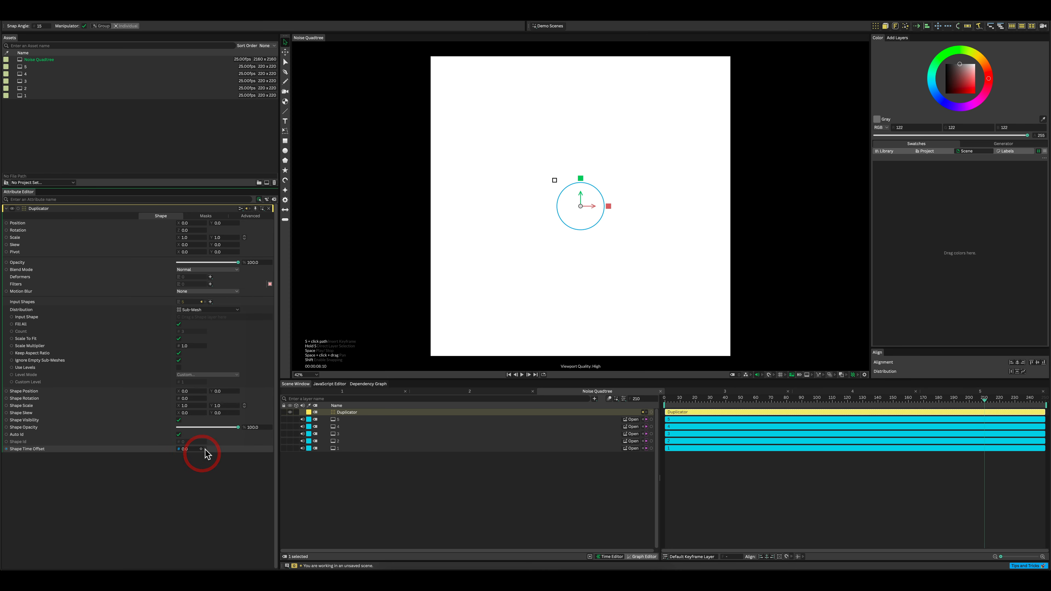
Step: Add a Quad Tree Shape and connect it as the input shape of the Duplicator's Sub-Mesh distribution
right_click(381, 496)
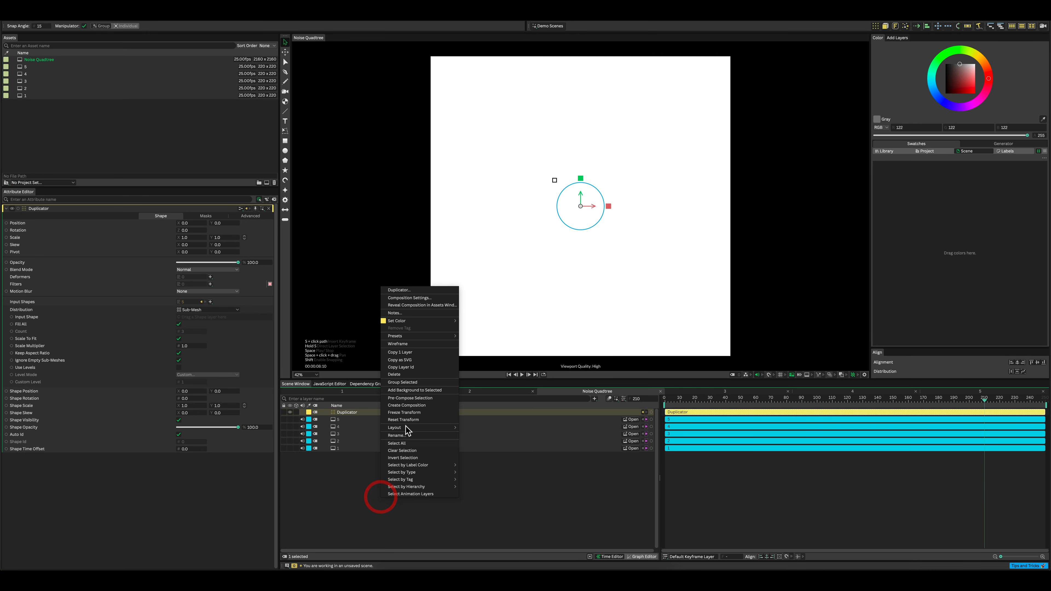
click(320, 517)
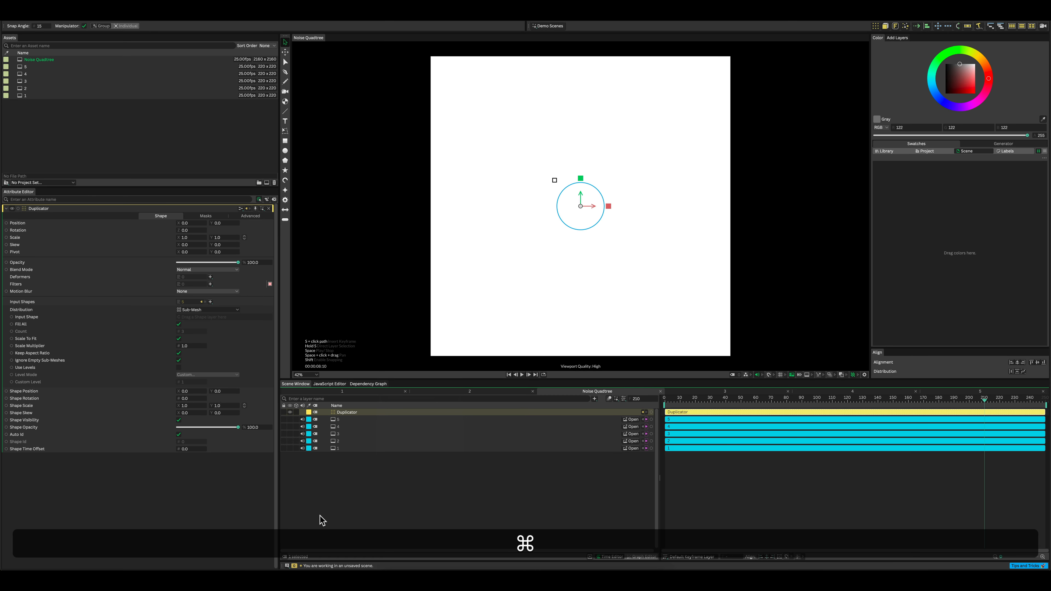
key(super+period)
text(qua)
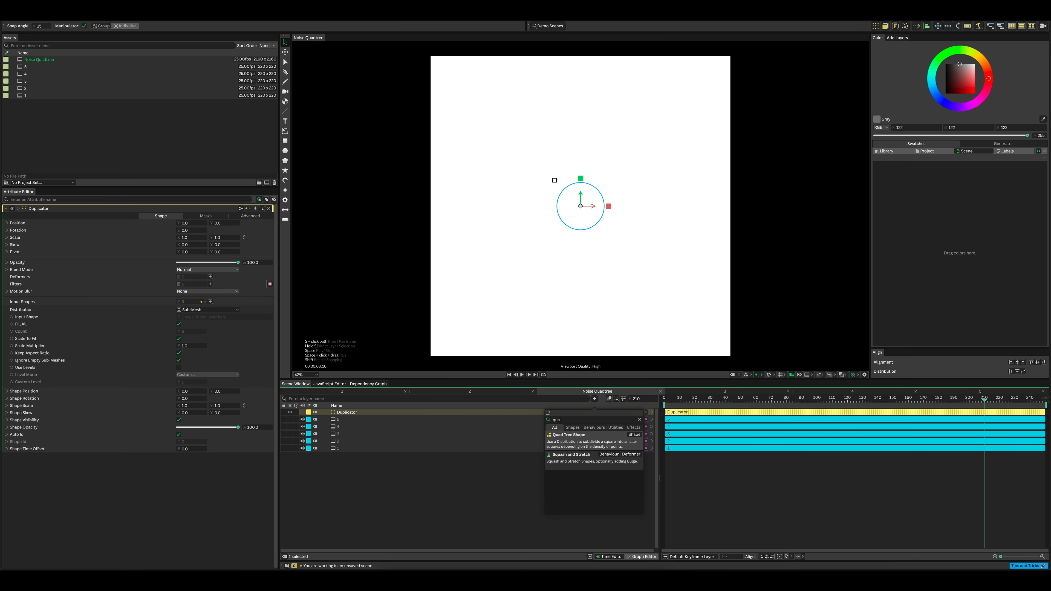
text(d)
click(558, 434)
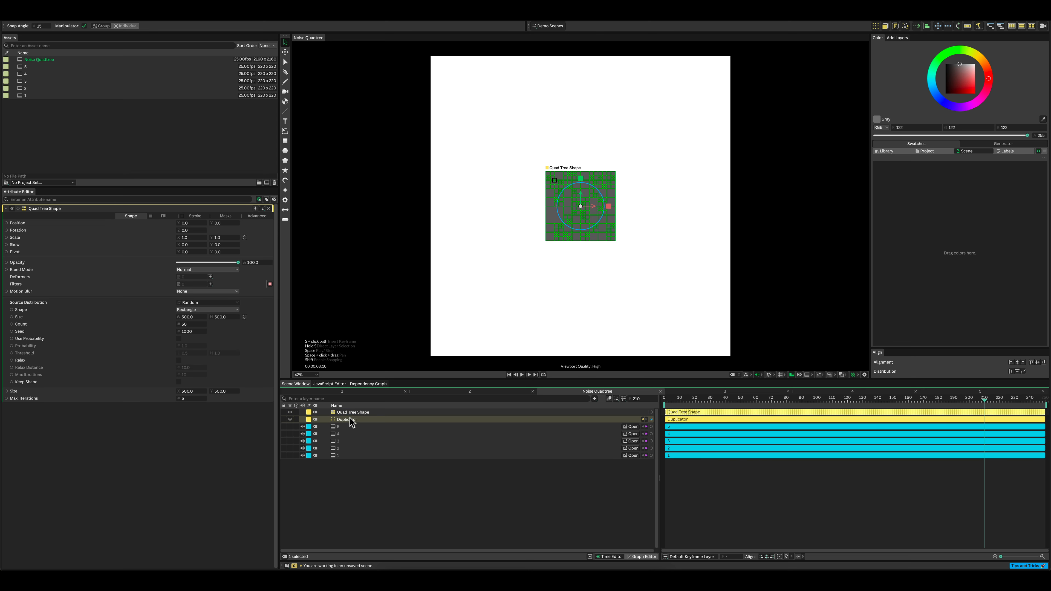
click(350, 420)
drag(355, 414, 234, 321)
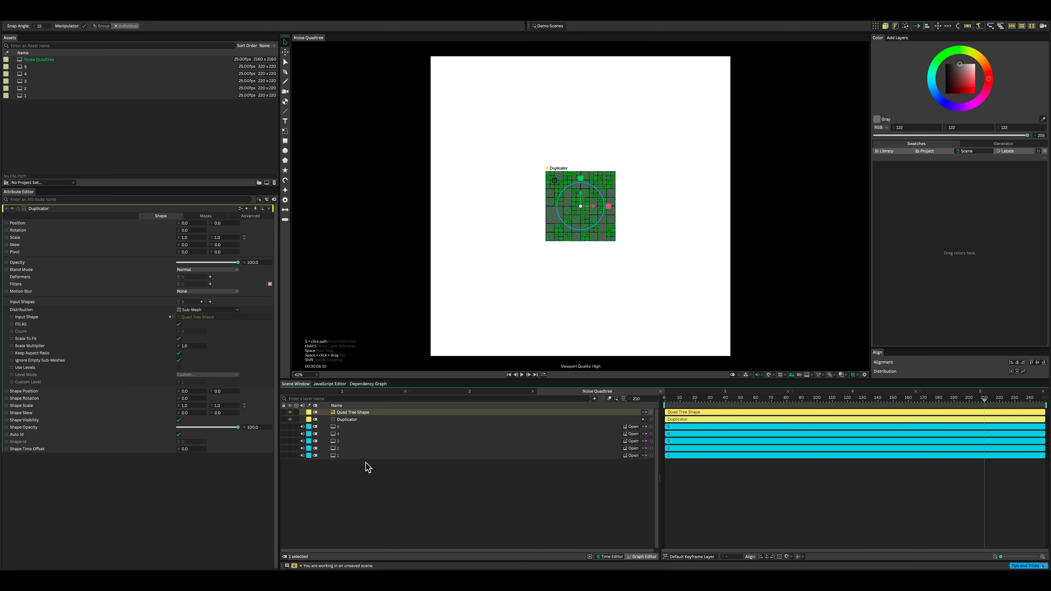
Step: Set the size of the Quad Tree Shape's Random source distribution to 2160 × 2160
click(348, 412)
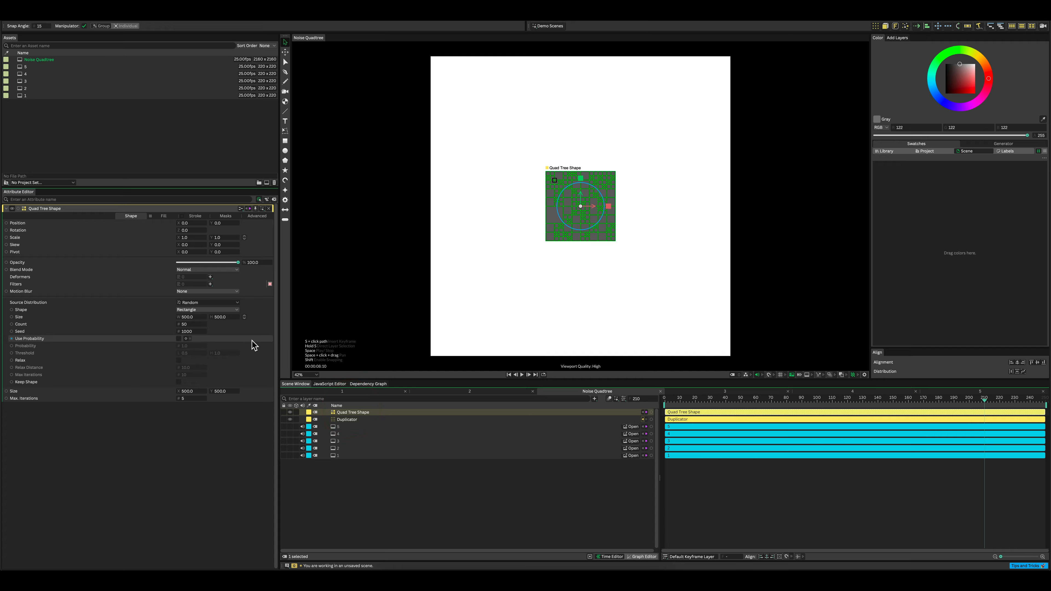
click(189, 316)
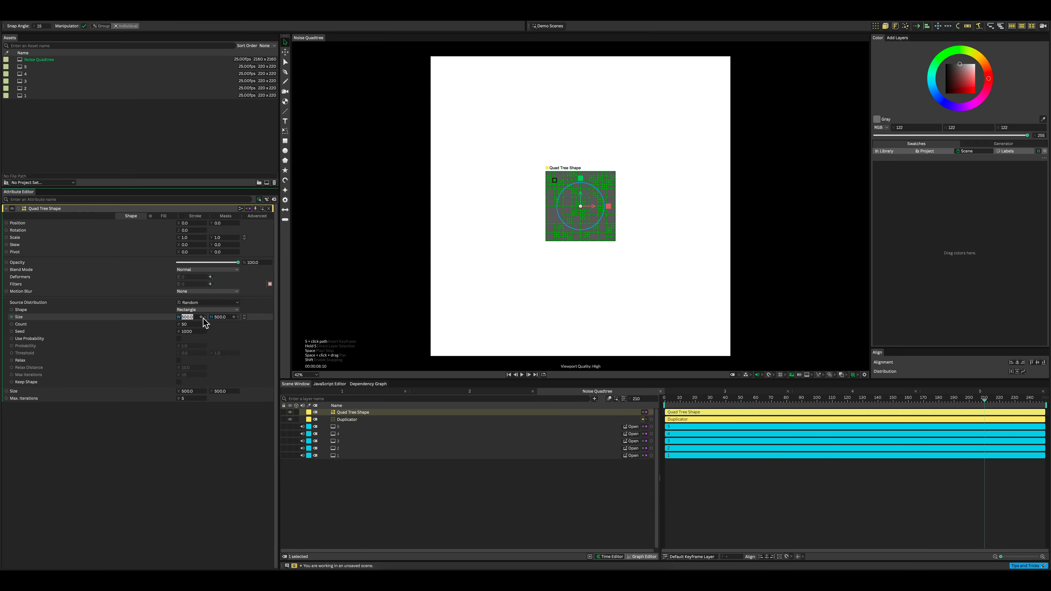
text(2160)
key(Return)
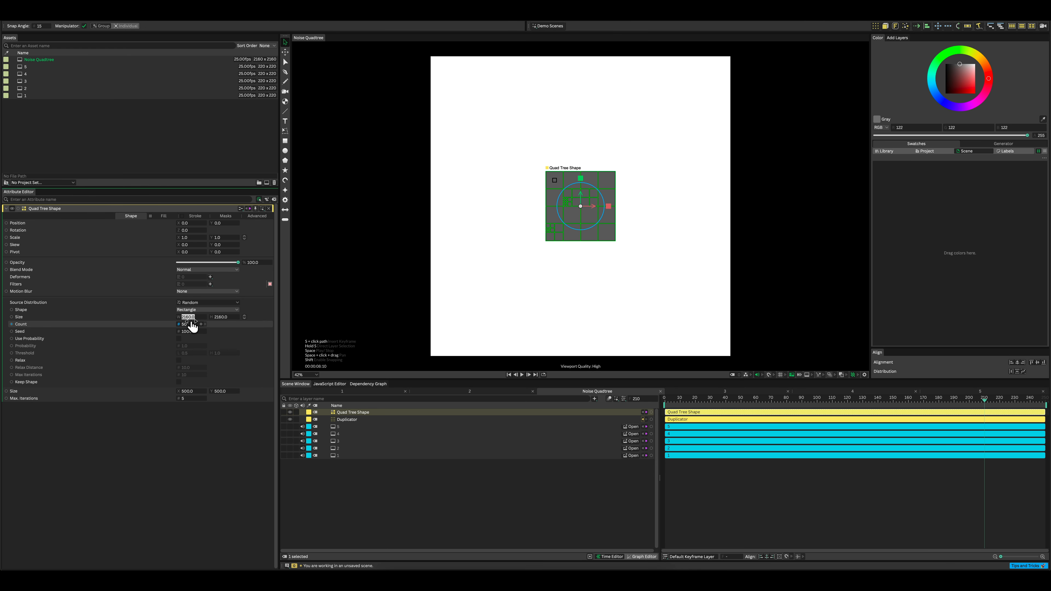
Step: Change the Quad Tree Shape's source distribution to Fibonacci with a count of 51 and a radius of 0
click(210, 303)
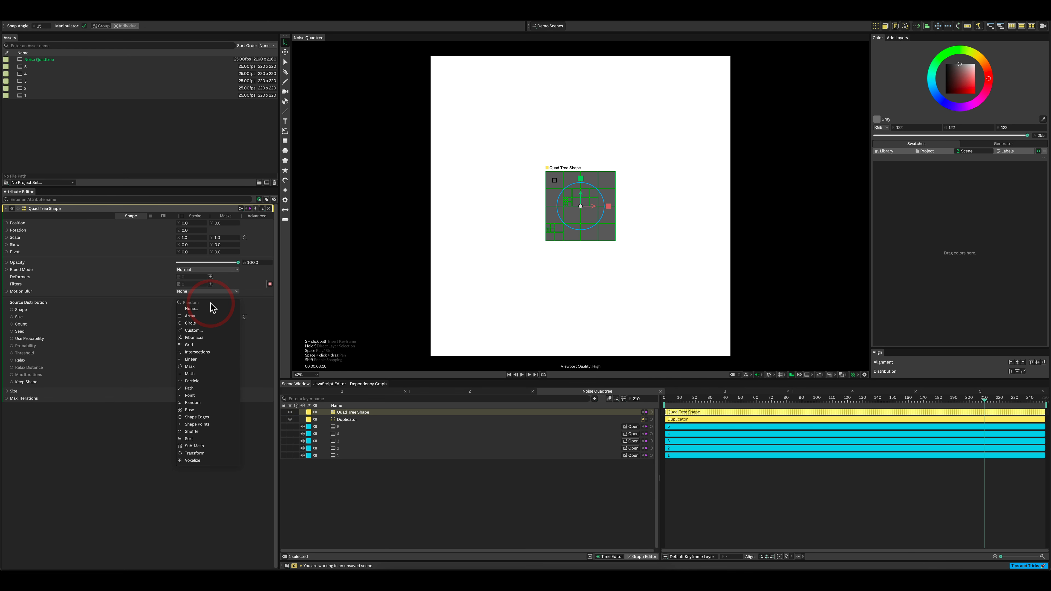
click(205, 338)
click(190, 310)
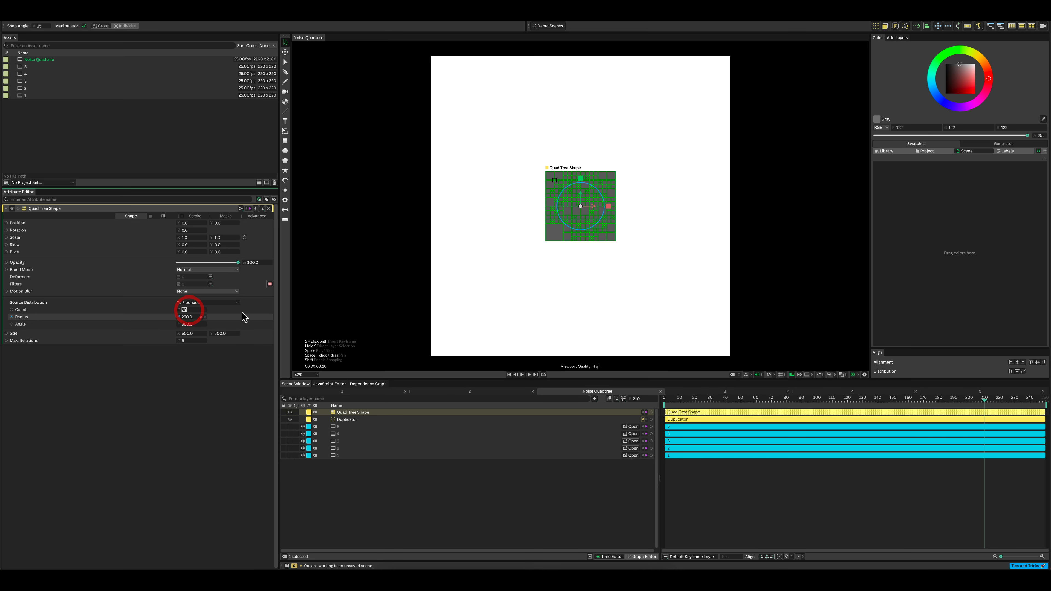
key(Up)
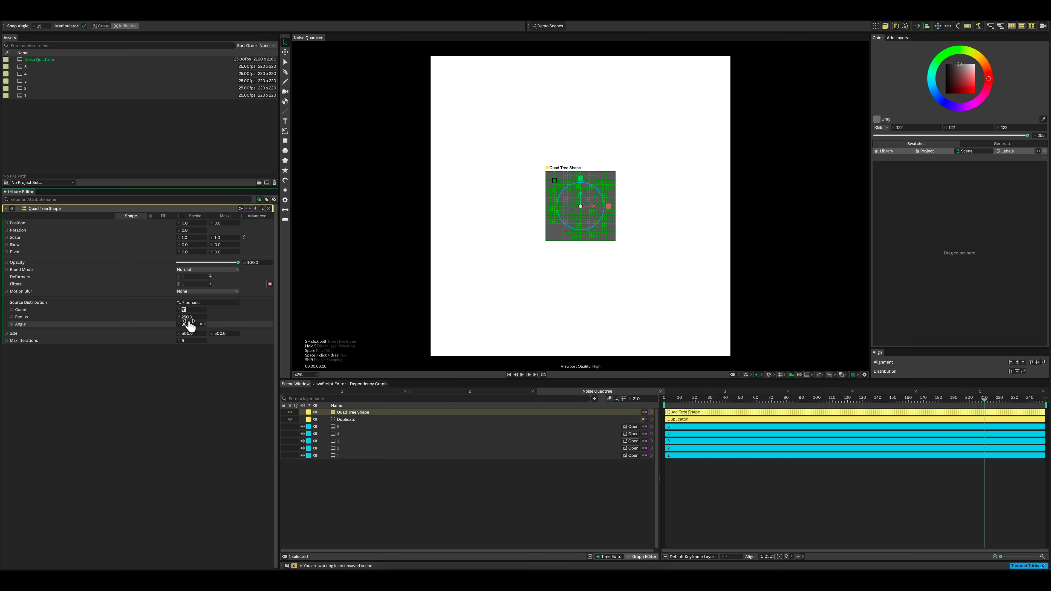
click(187, 316)
text(0)
key(Return)
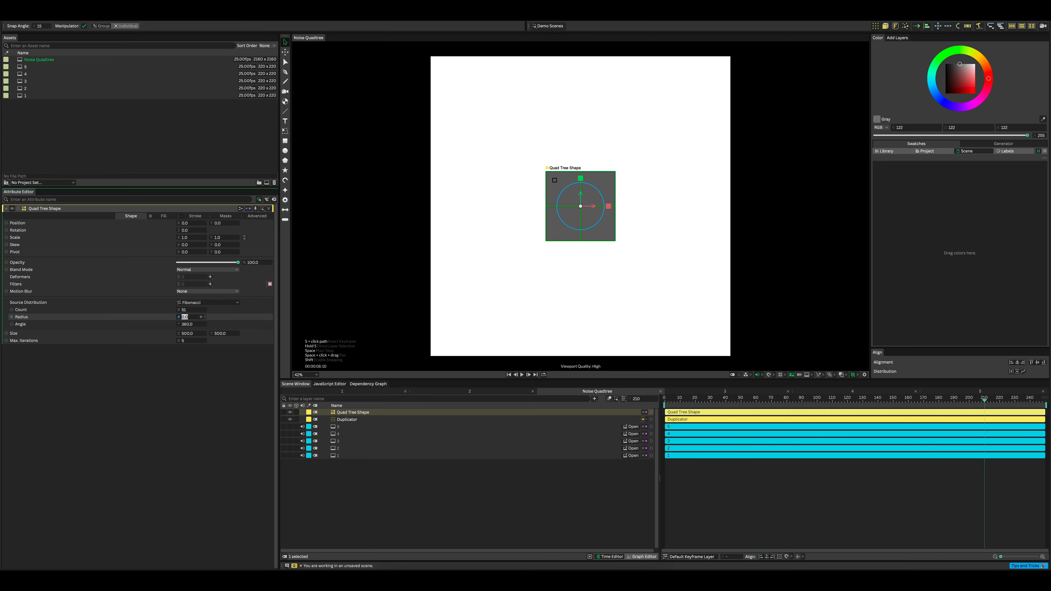
Step: Set the Quad Tree Shape's overall size to 2160 × 2160 and hide its layer
click(192, 333)
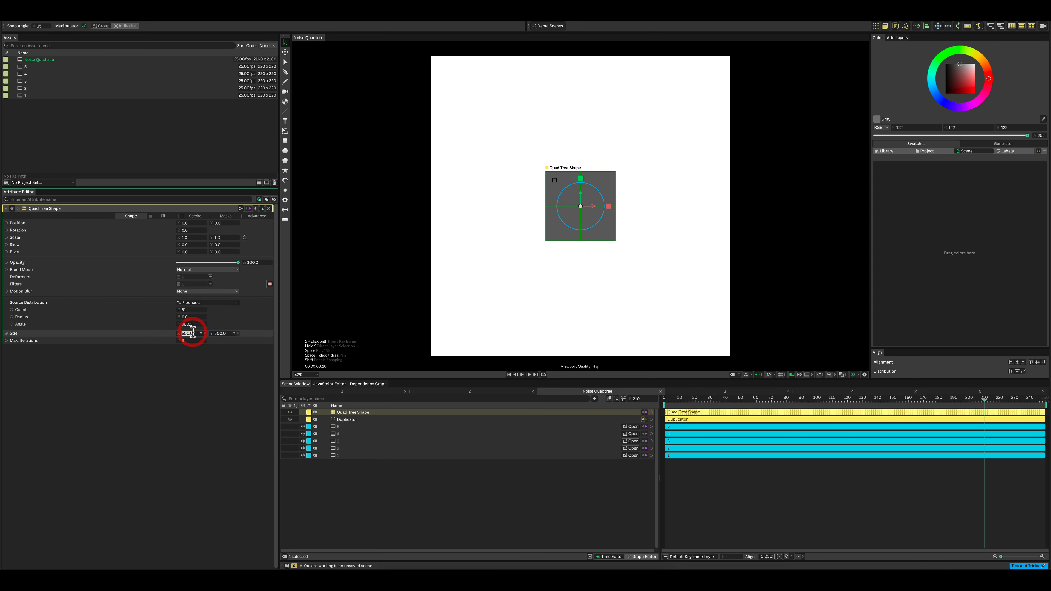
text(2160)
key(alt+Return)
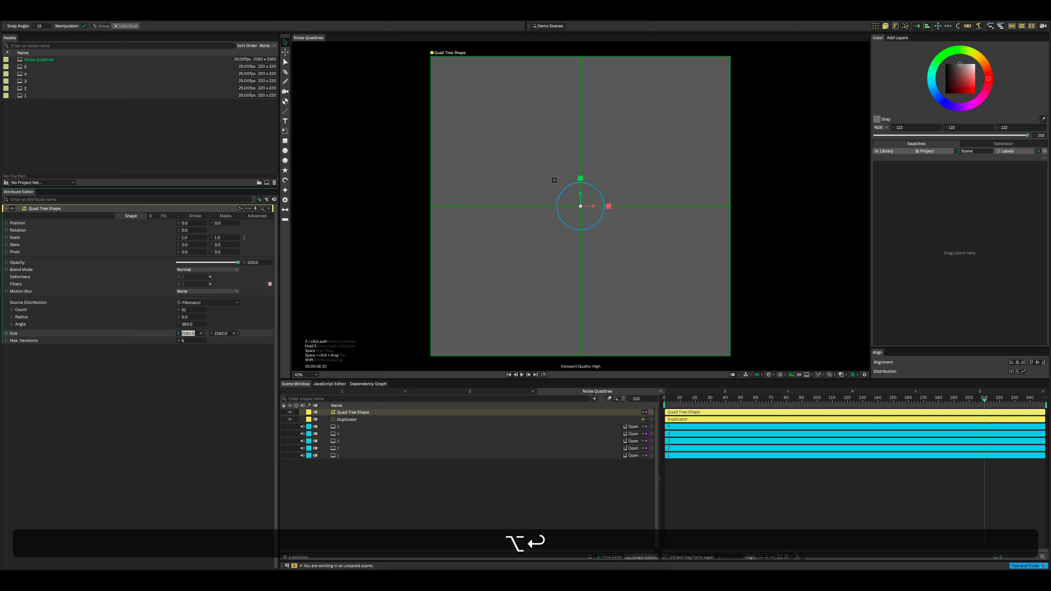
click(290, 412)
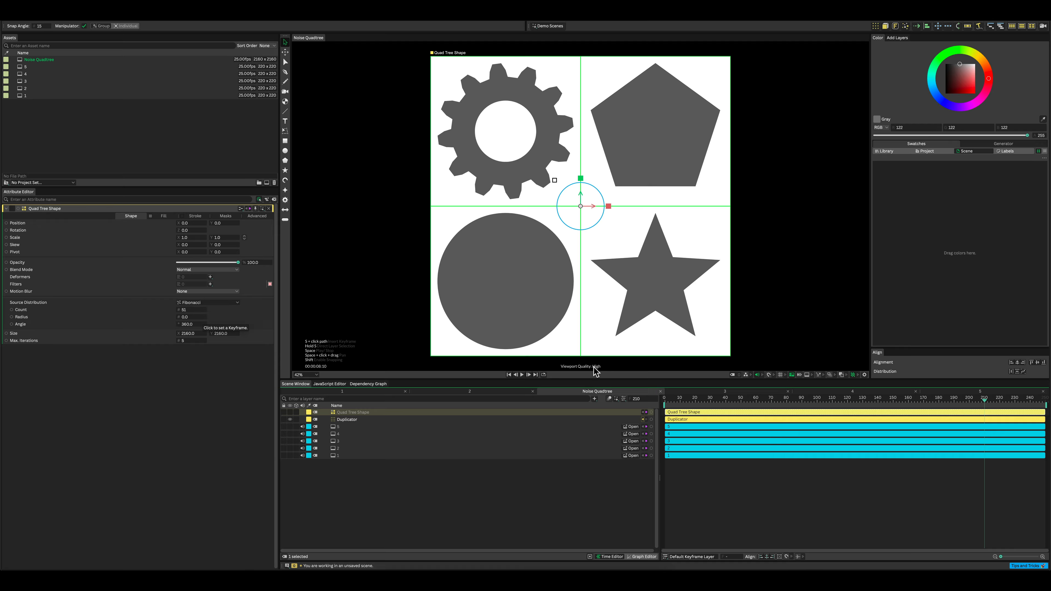
Step: Keyframe the Fibonacci radius from 0 at frame 0 to 4000 at frame 249, and return to the first frame
click(663, 400)
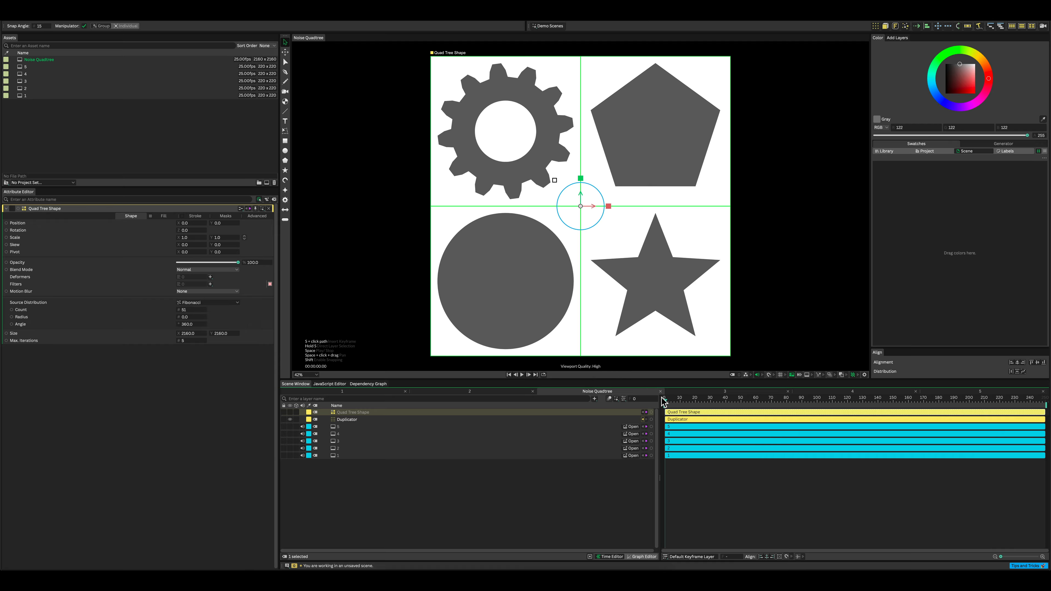
click(201, 317)
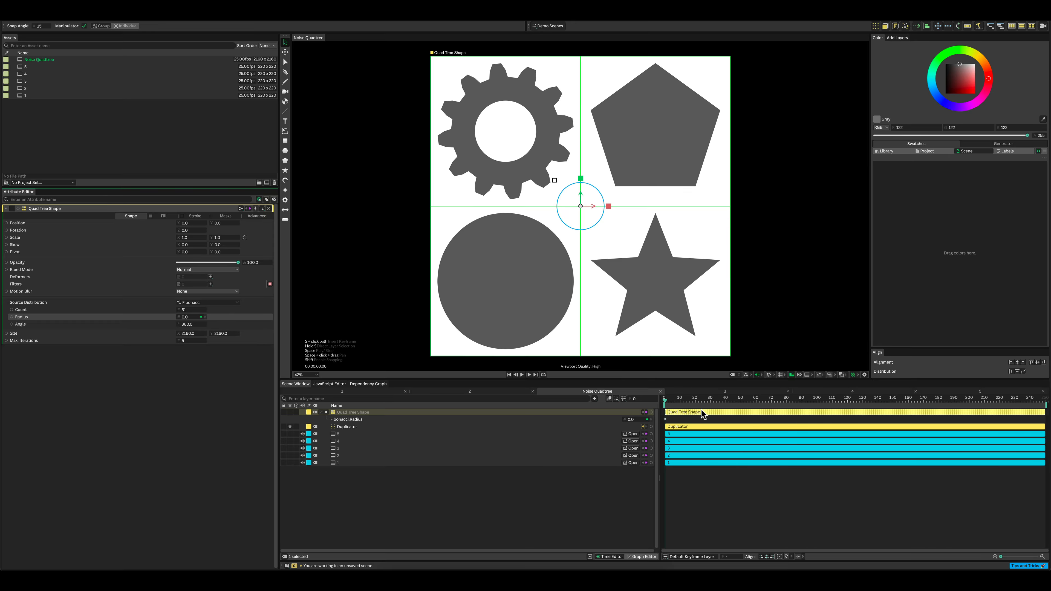
drag(666, 404, 1047, 406)
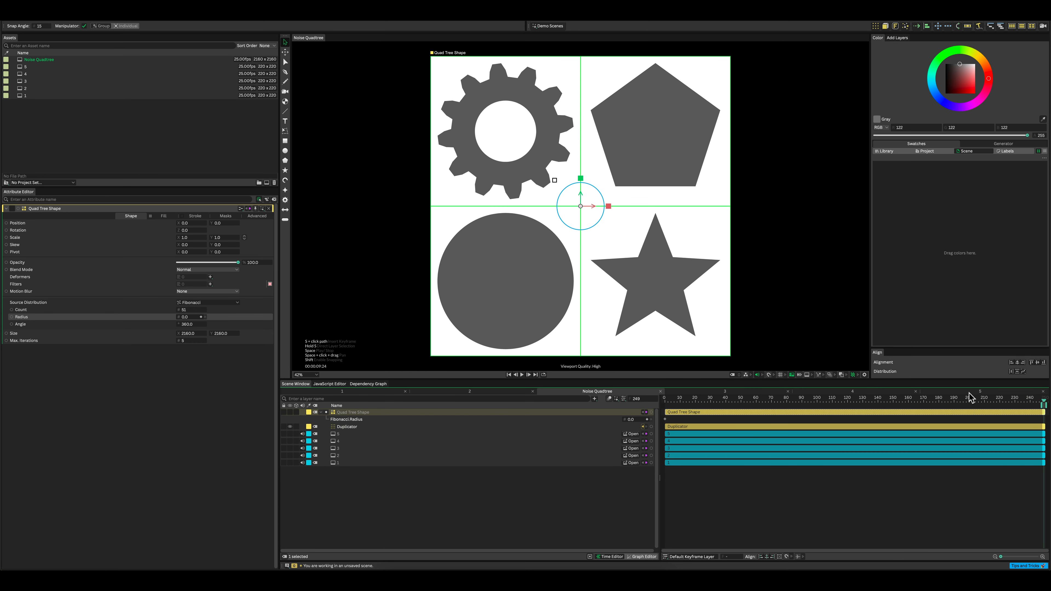
click(190, 317)
text(4000)
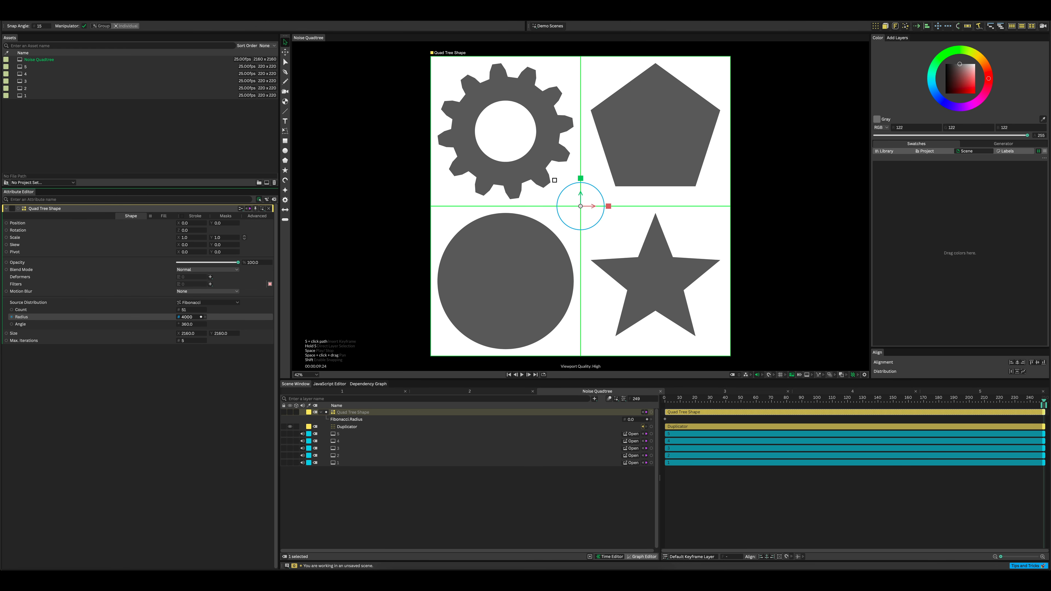
key(Return)
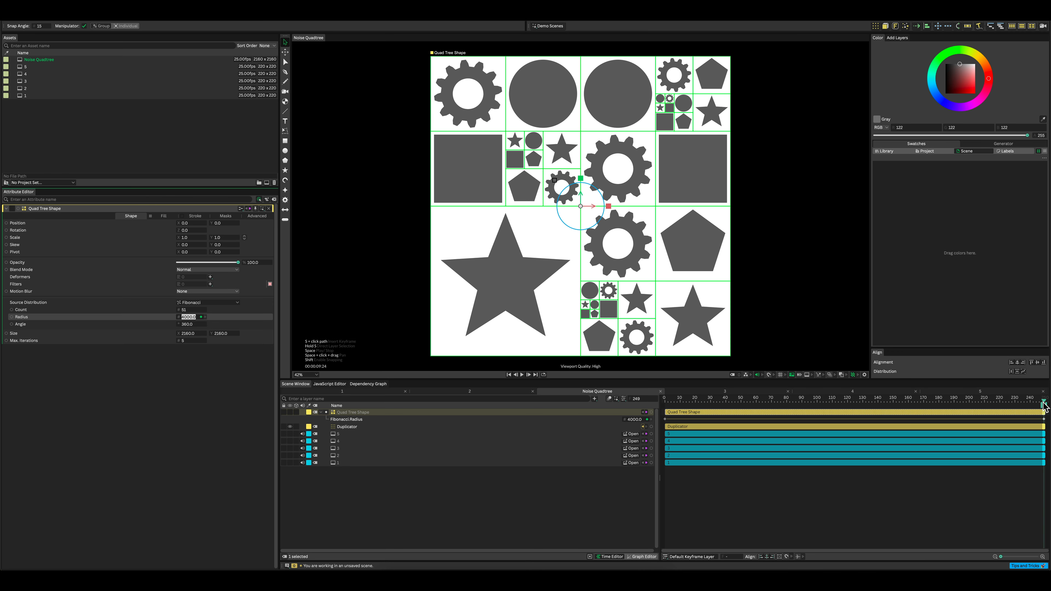
drag(1044, 404, 644, 430)
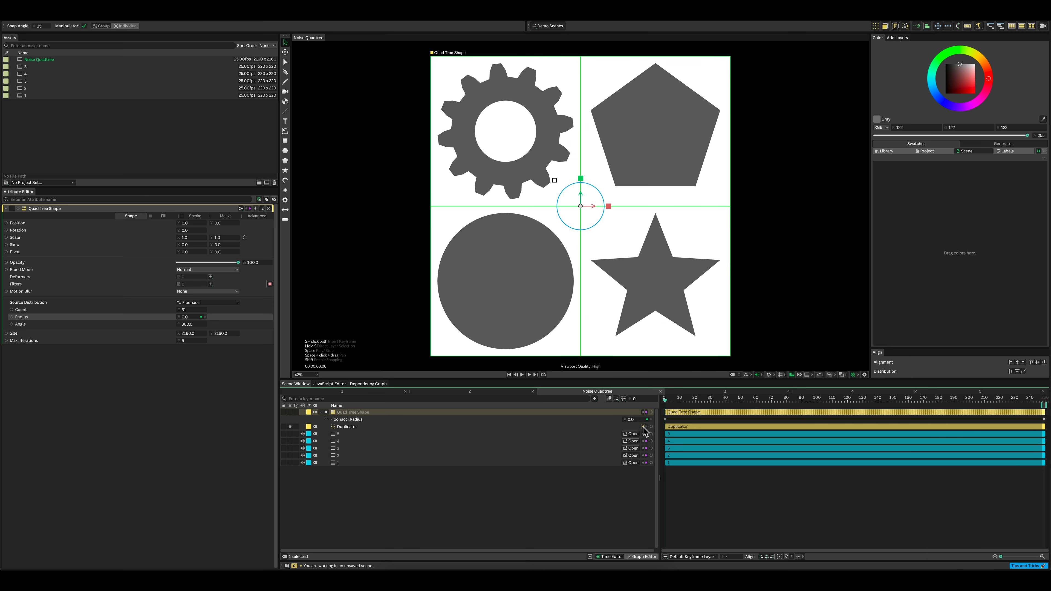
Step: Turn off Auto Id on the Duplicator and add a Noise behaviour to its Shape Id
click(354, 429)
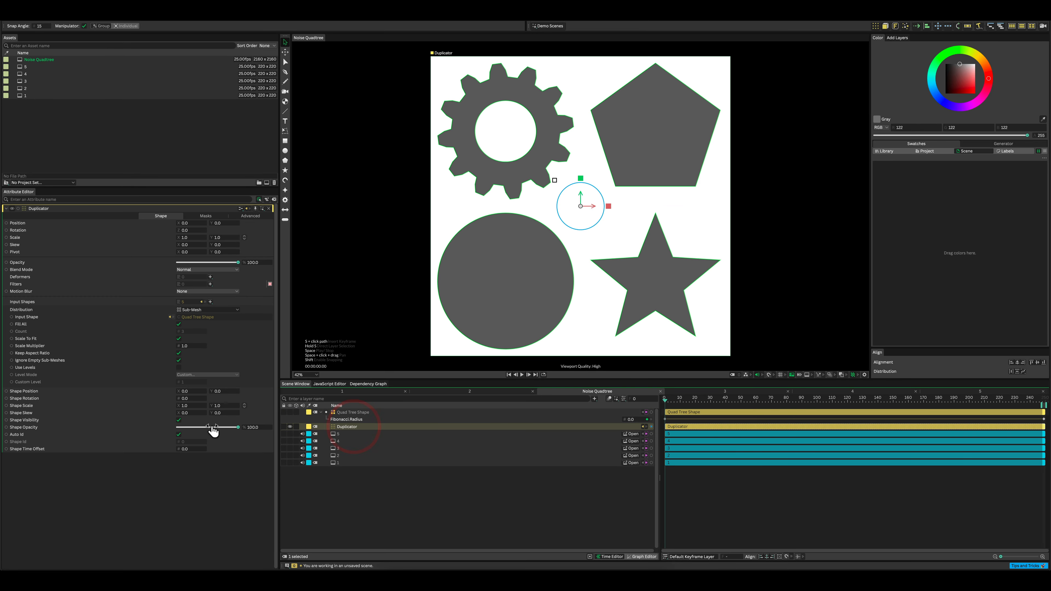
click(179, 434)
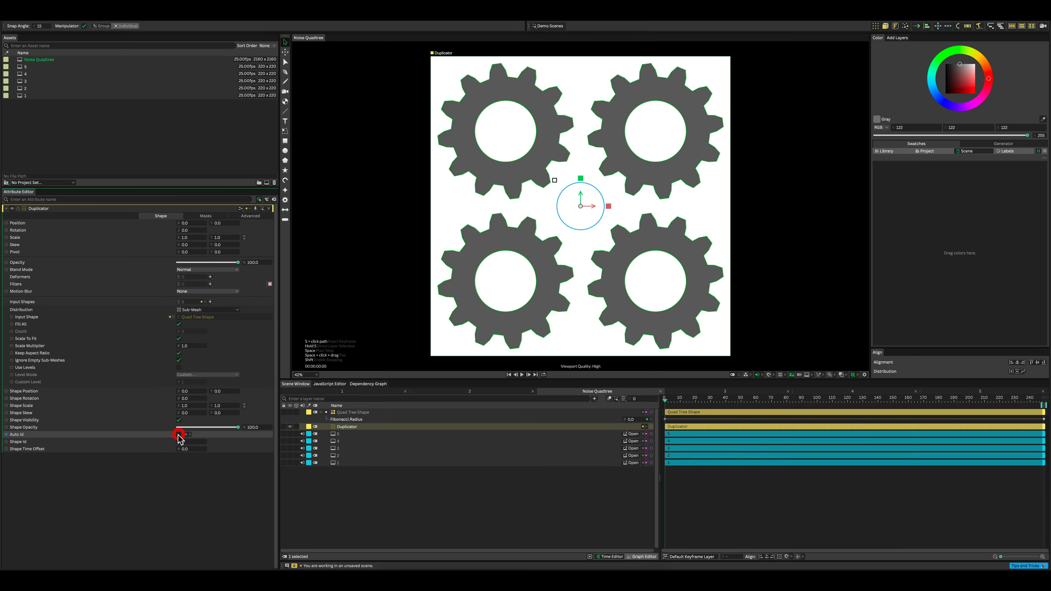
right_click(150, 446)
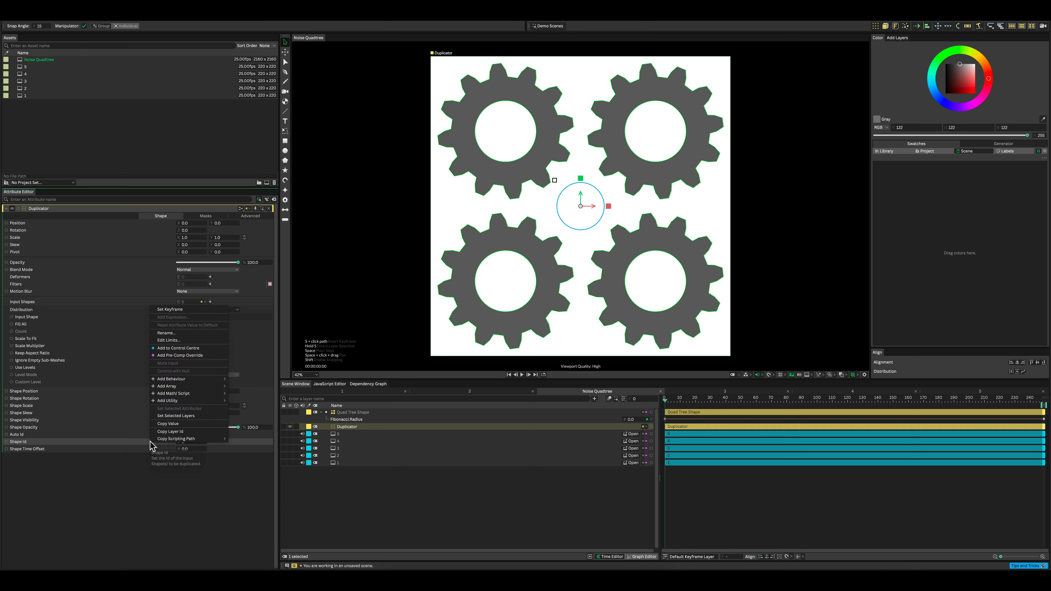
mouse_move(219, 387)
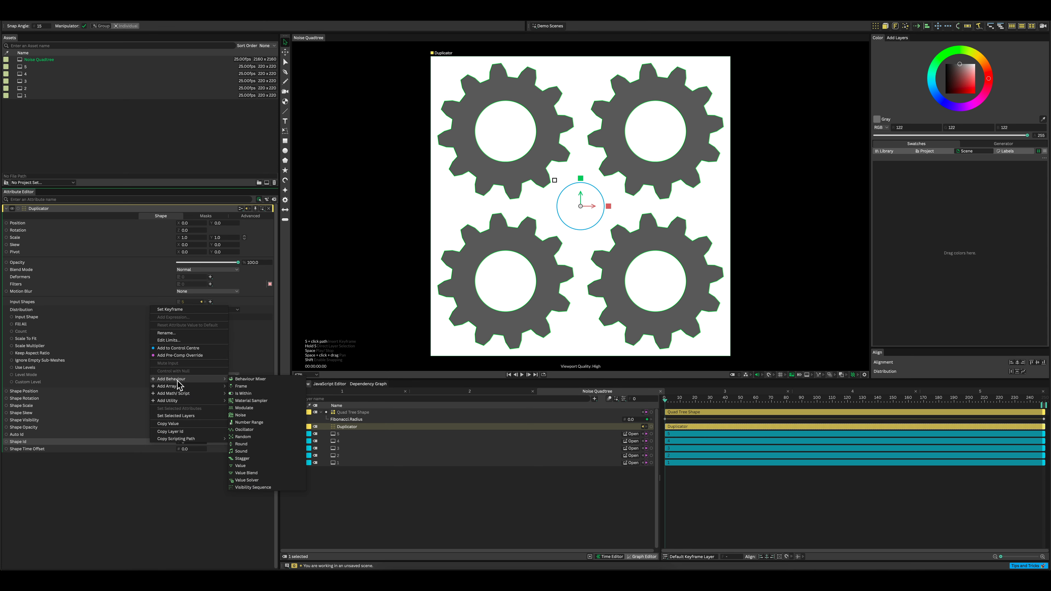
click(252, 415)
Step: Set the minimum of the Shape Id Noise behaviour to -5
mouse_move(395, 427)
mouse_down()
mouse_move(391, 443)
mouse_move(388, 436)
mouse_up()
click(374, 438)
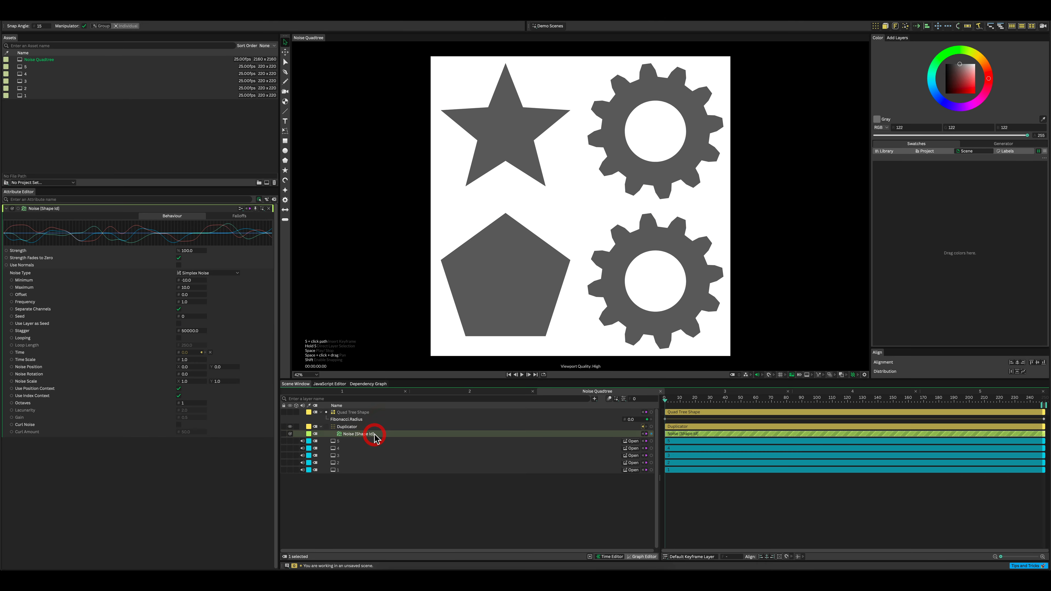
click(190, 280)
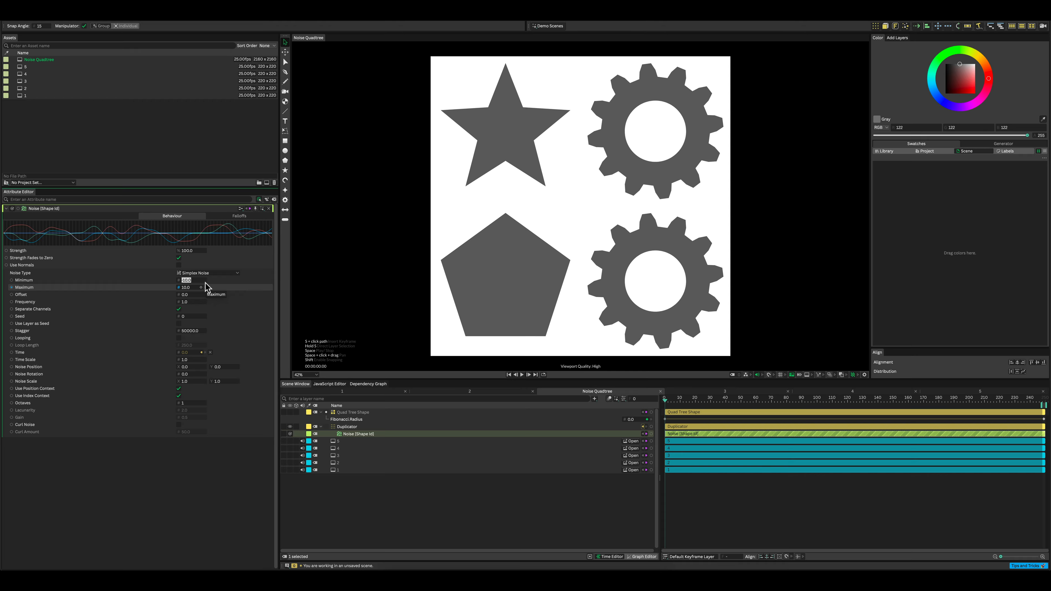
text(-5)
key(Return)
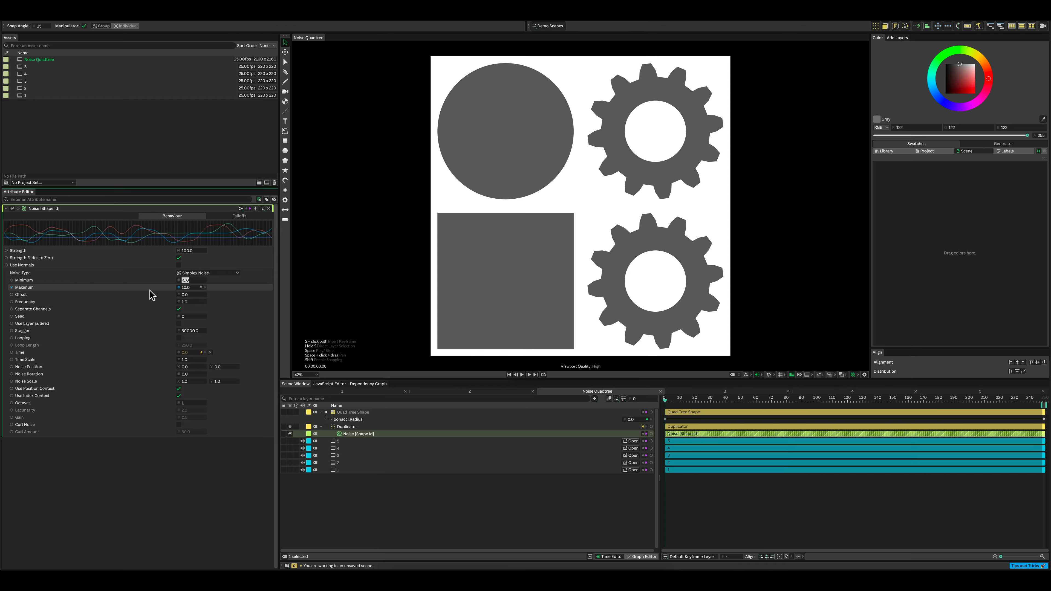
Step: Set the frequency of the Shape Id Noise behaviour to 0.1
click(191, 302)
text(0.1)
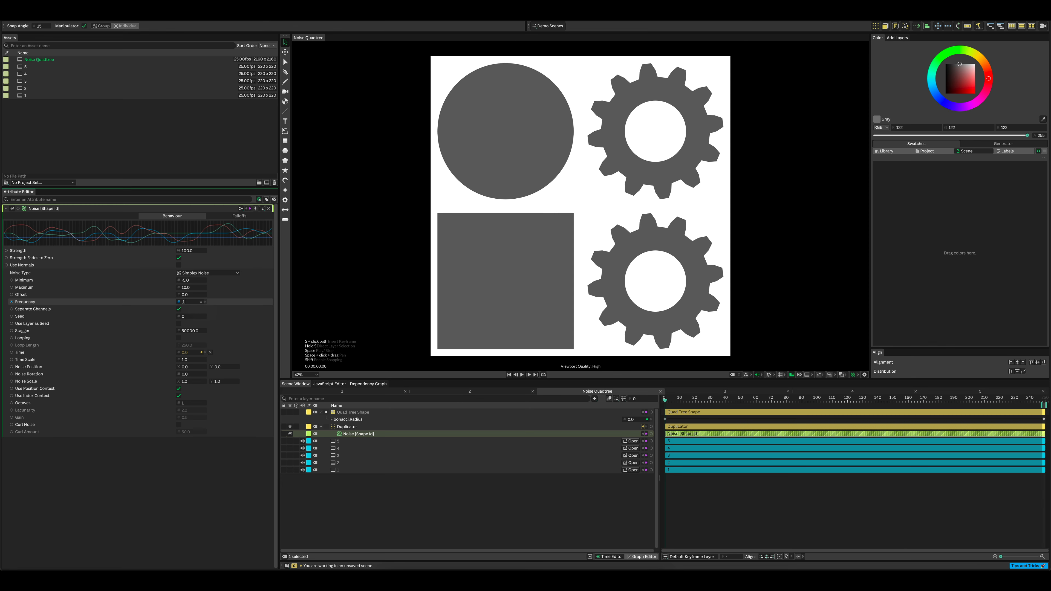
key(Return)
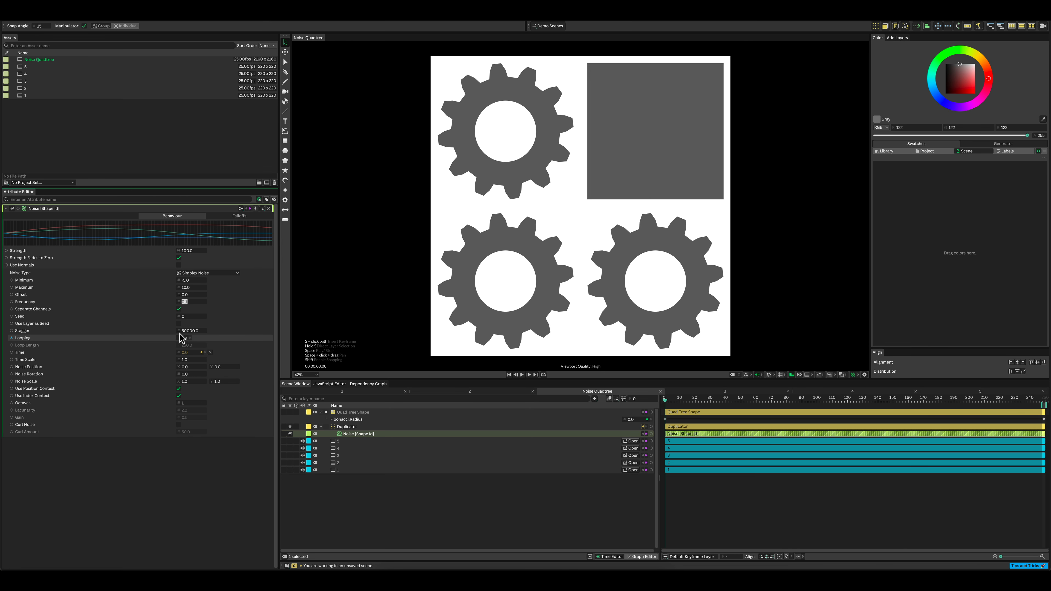
Step: Turn off Use Index Context on the Shape Id Noise, keep Use Position Context on, and set the seed to 1
click(178, 396)
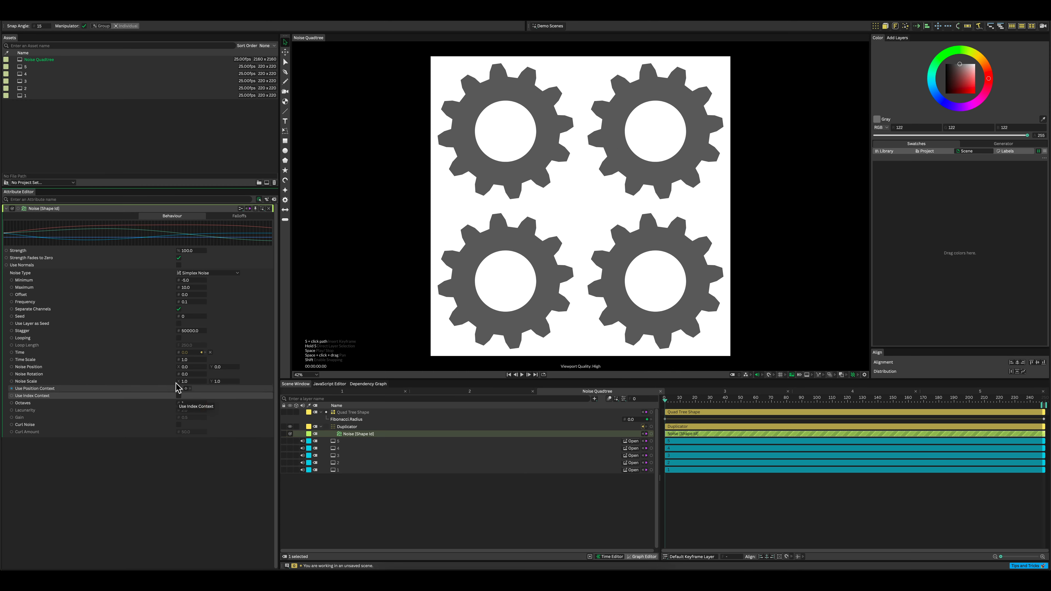
click(178, 388)
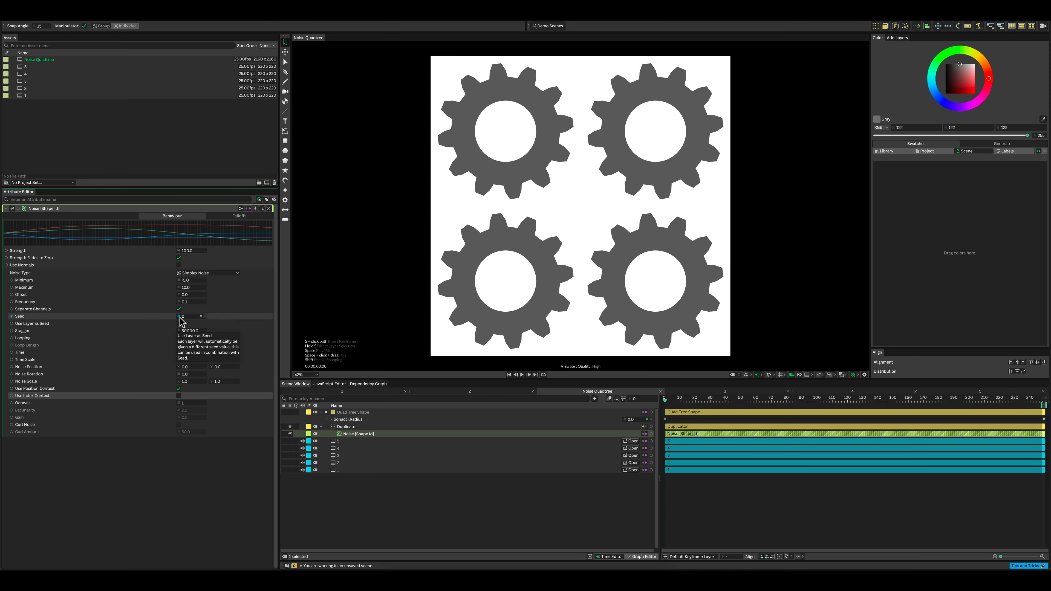
click(188, 315)
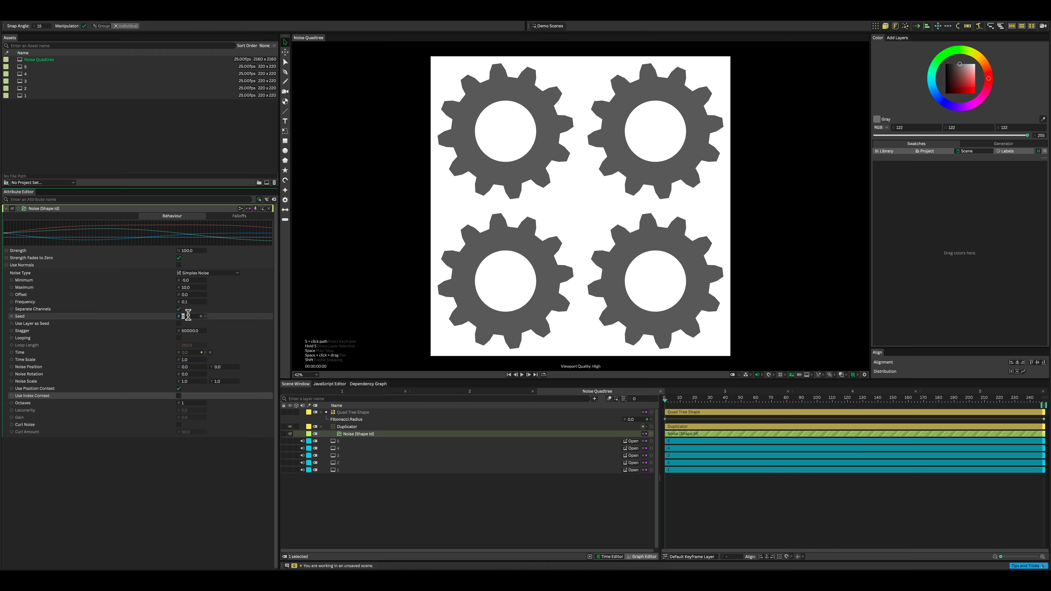
text(1)
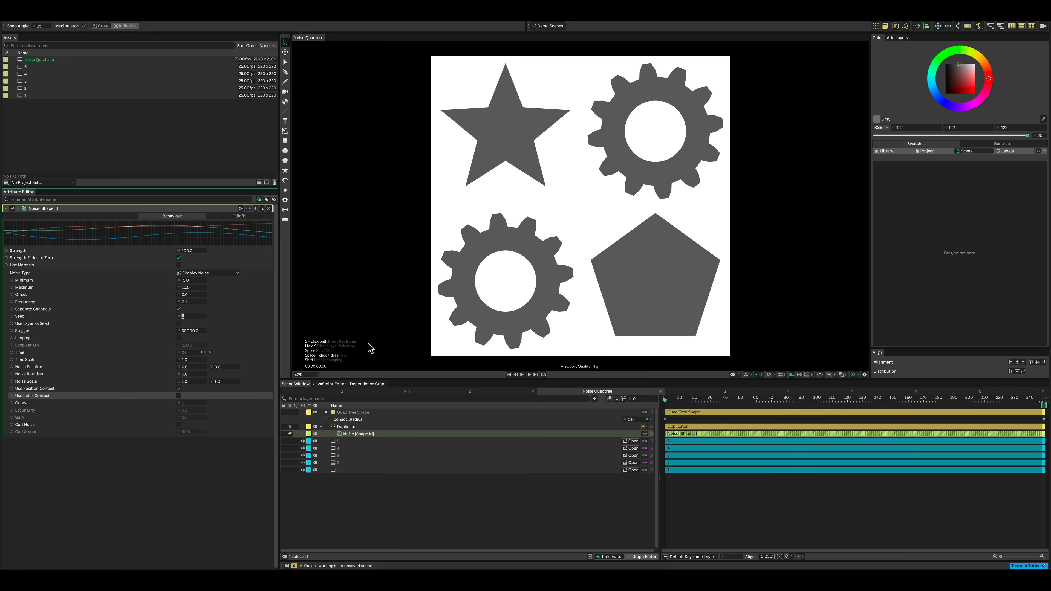
Step: Play and scrub through the animation to review how the shapes change, and return to the first frame
click(664, 400)
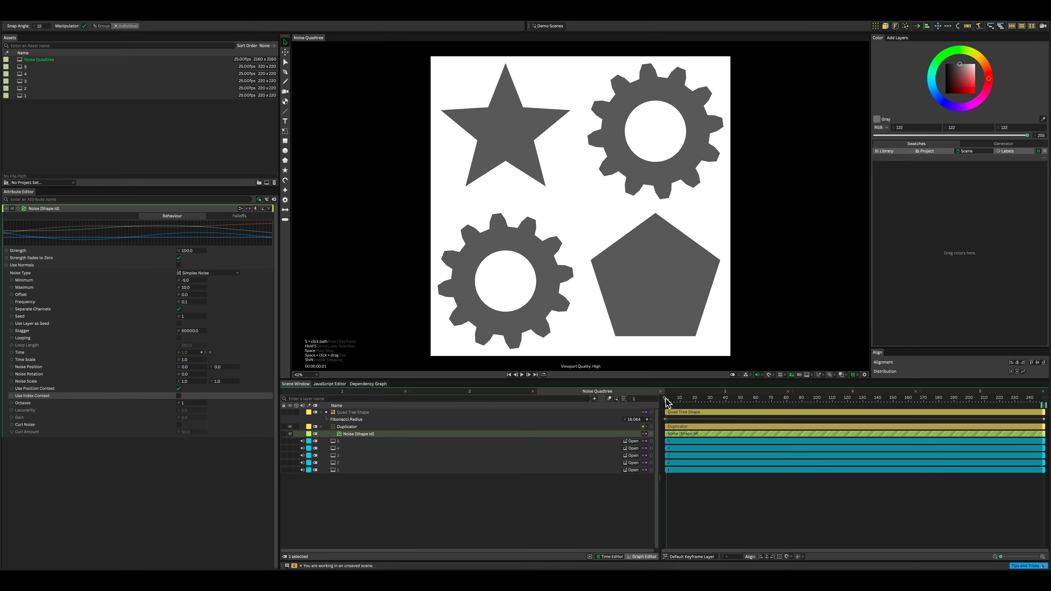
key(space)
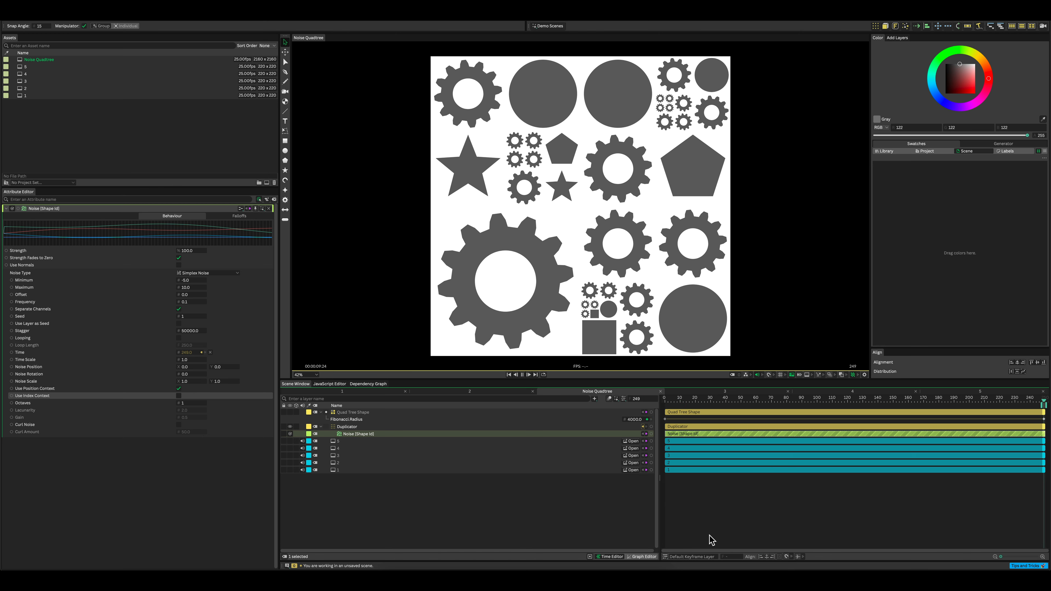
click(711, 538)
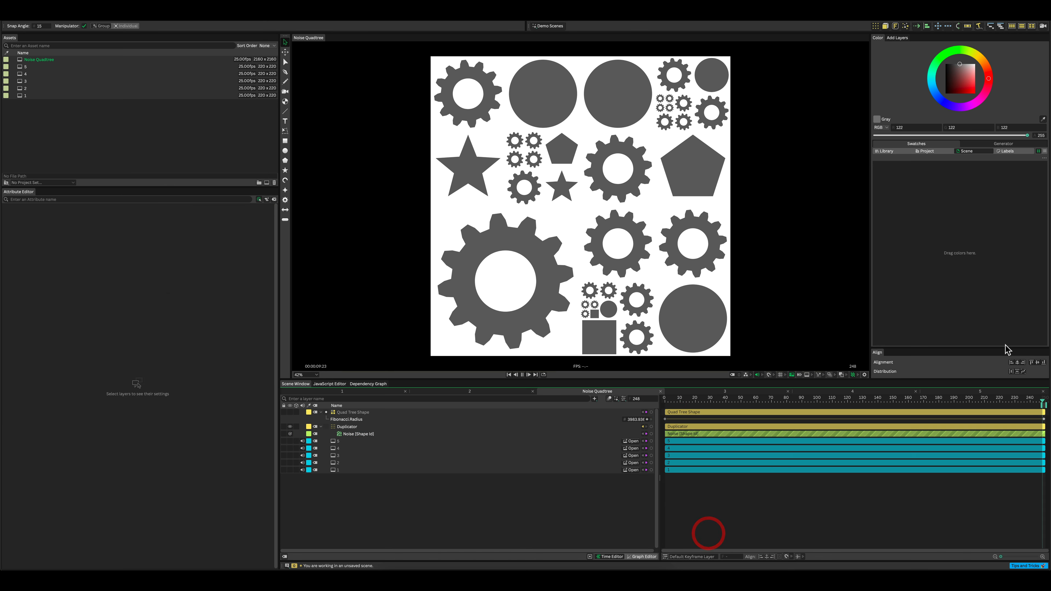
drag(1042, 404, 631, 412)
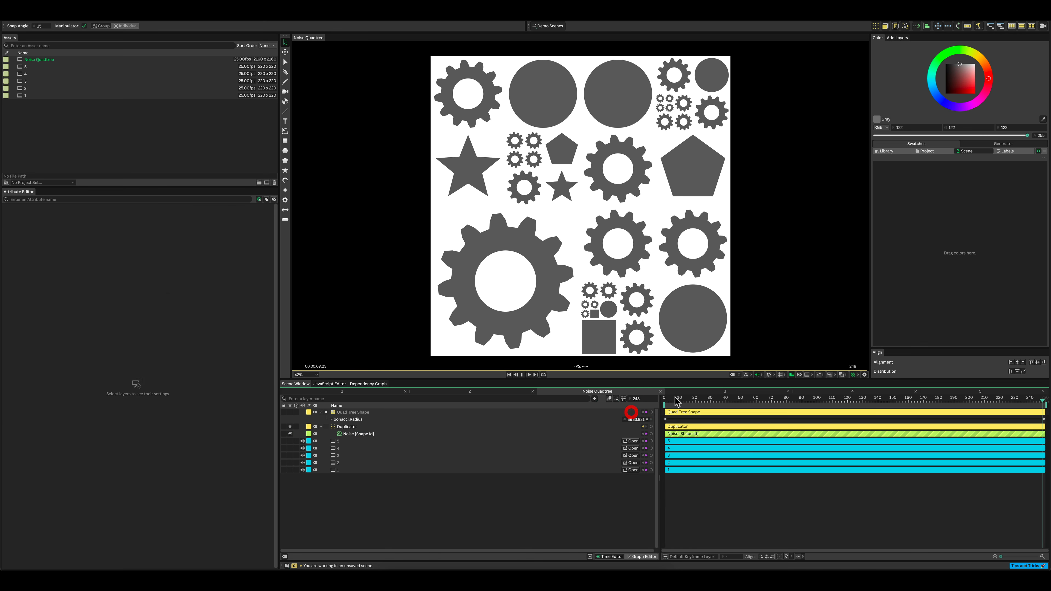
click(666, 400)
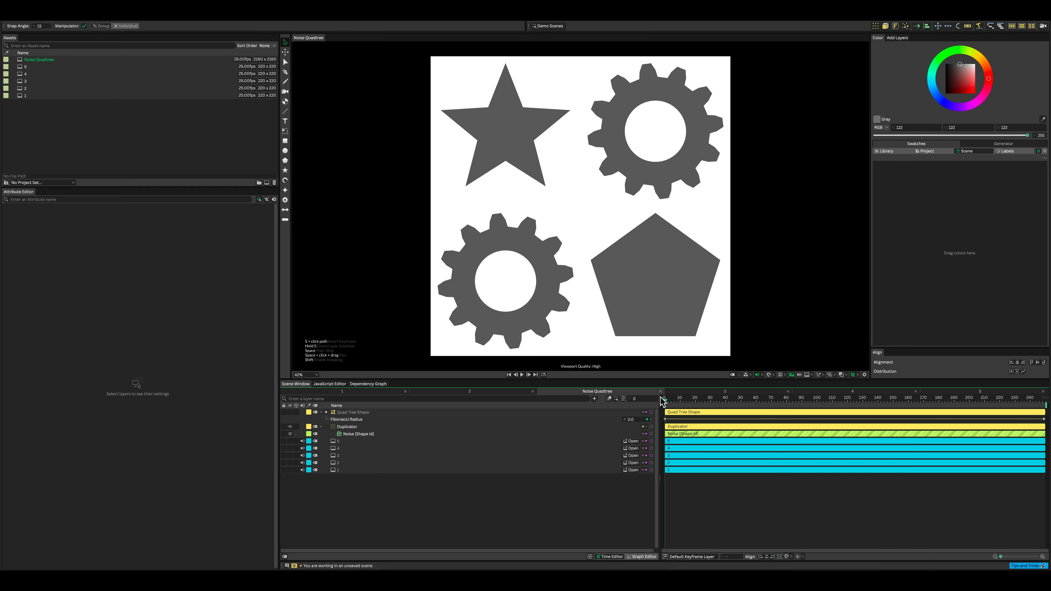
click(670, 400)
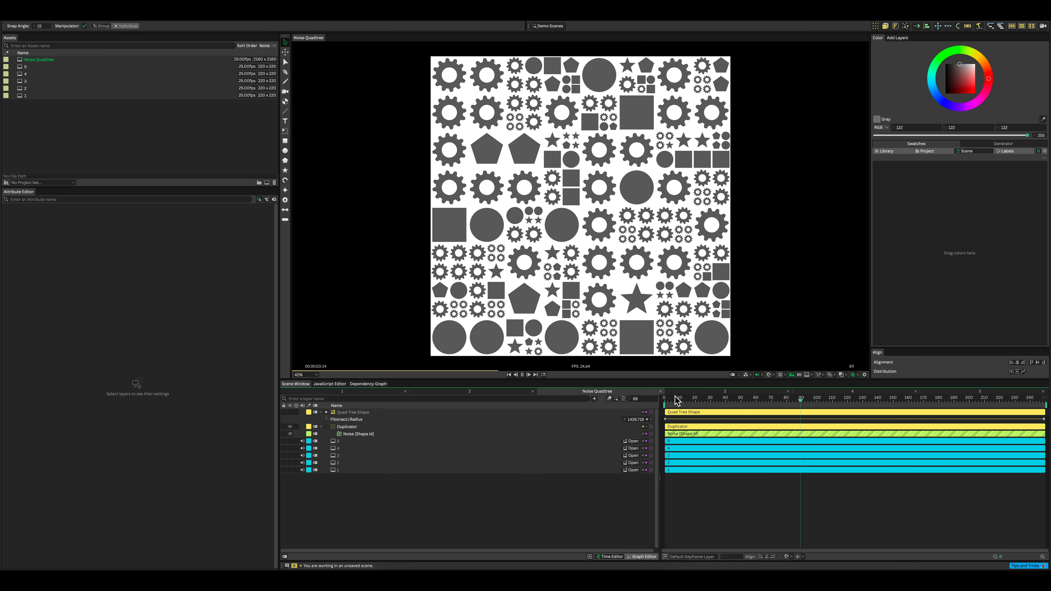
key(space)
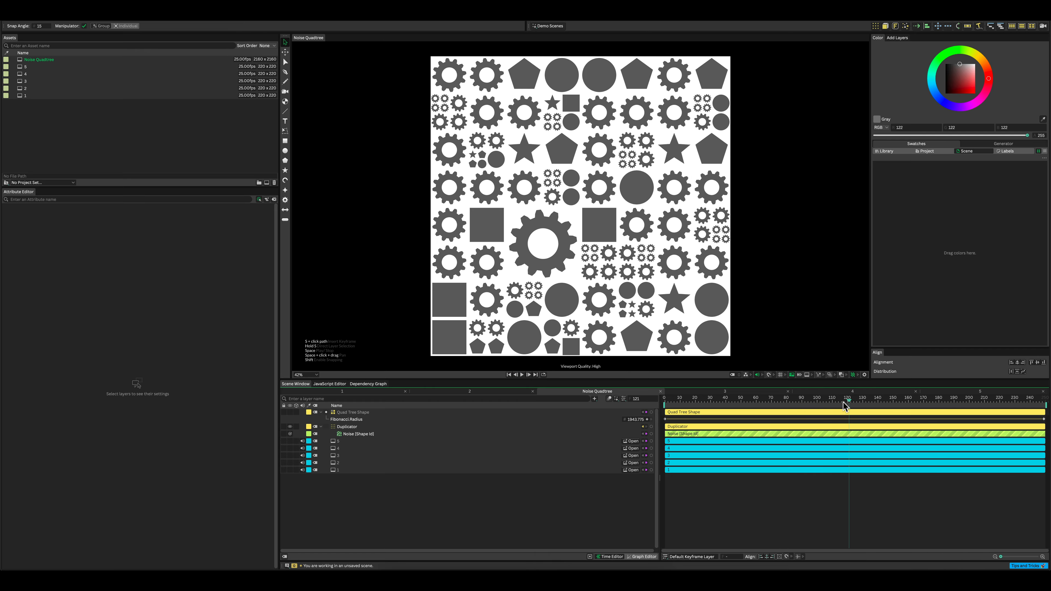
drag(850, 404, 637, 404)
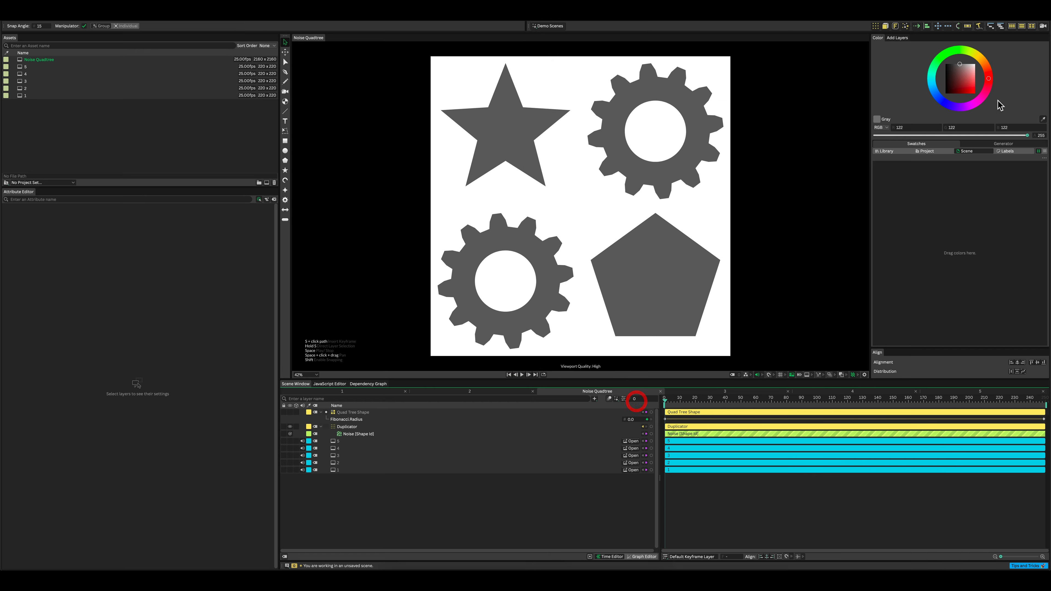
Step: Load the Pink Blue palette from the library into the scene's swatches
click(1044, 157)
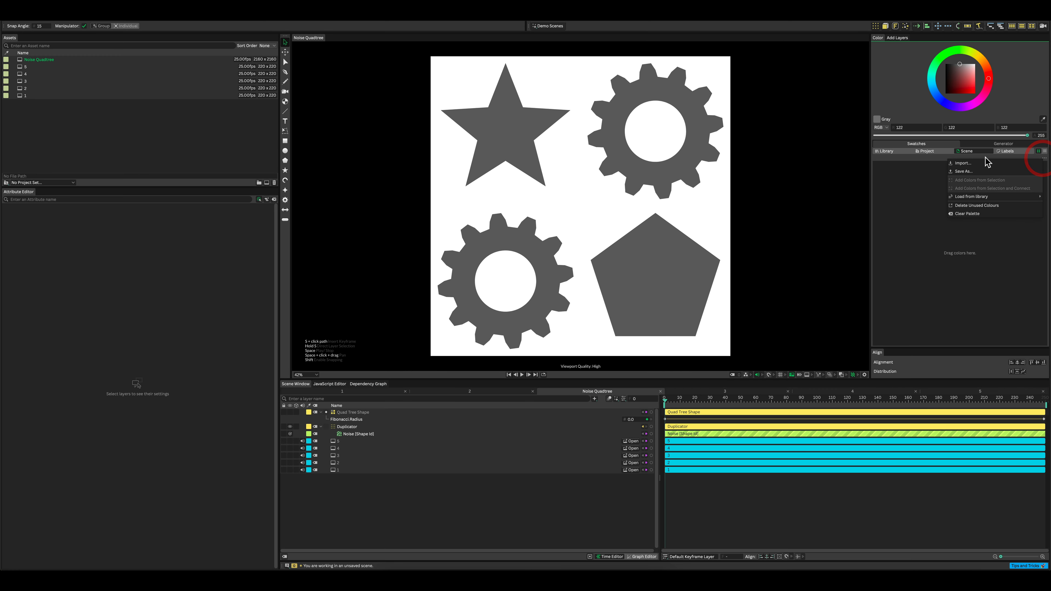
mouse_move(976, 198)
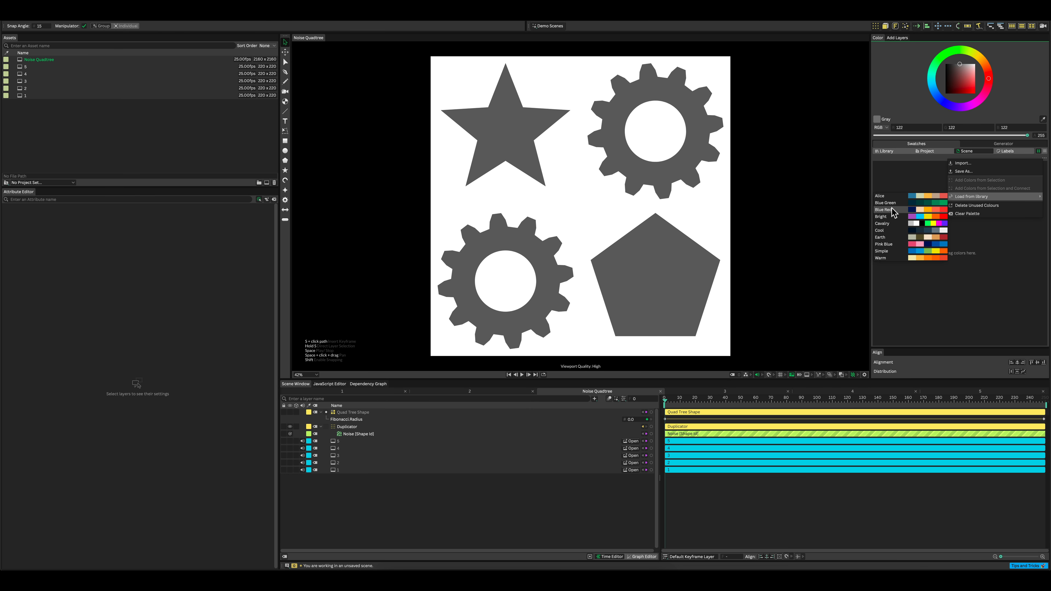
click(885, 244)
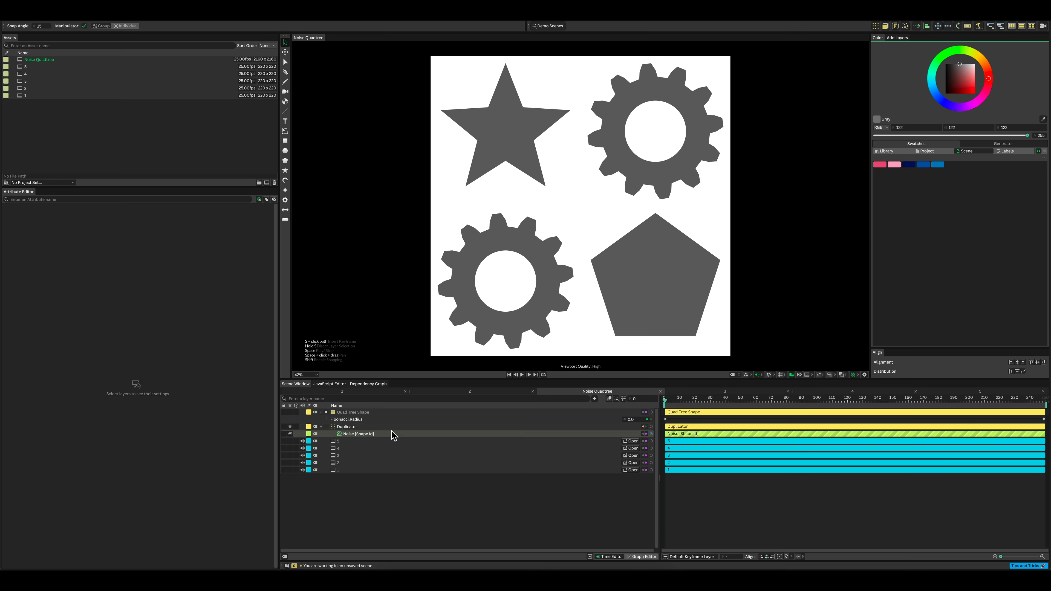
Step: Connect the dark pink scene swatch to the background colour of the Noise Quadtree composition
click(353, 427)
click(75, 60)
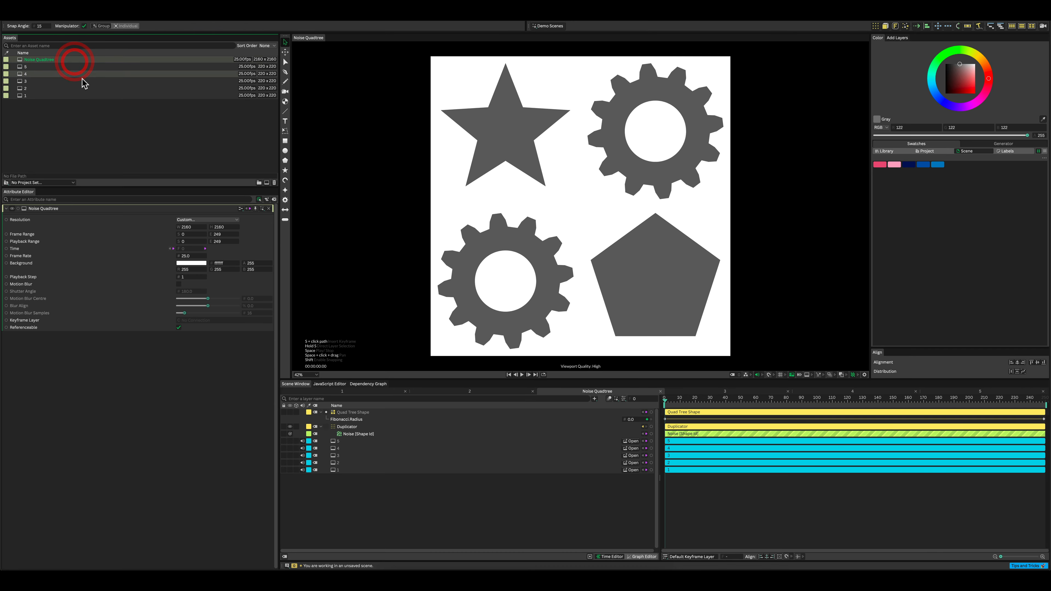
click(191, 263)
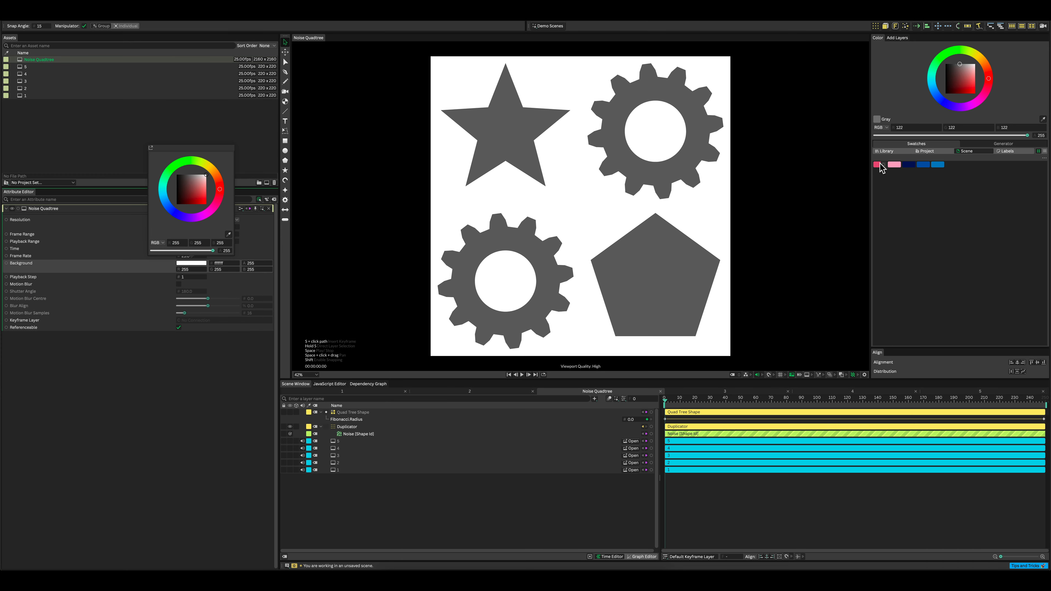
click(191, 263)
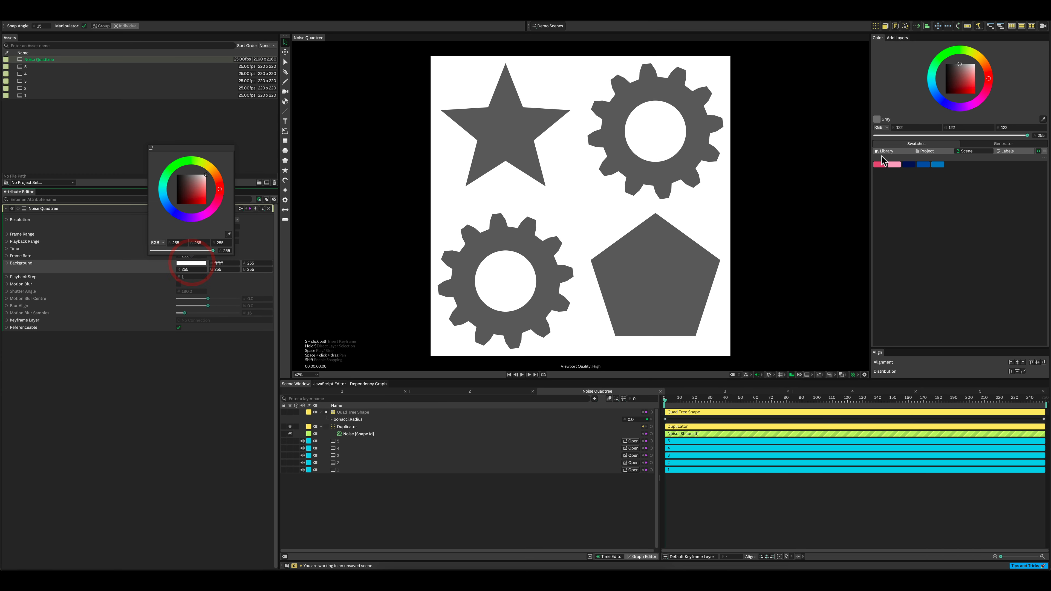
drag(883, 167, 198, 263)
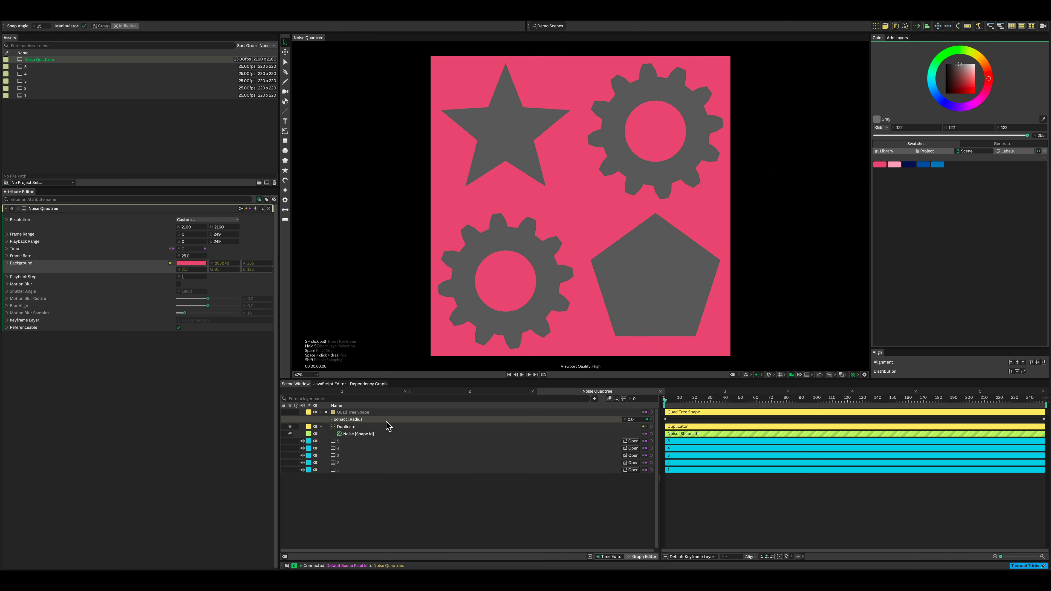
Step: Add a Fill Color filter to the Duplicator and connect the light pink scene swatch to its colour
click(377, 426)
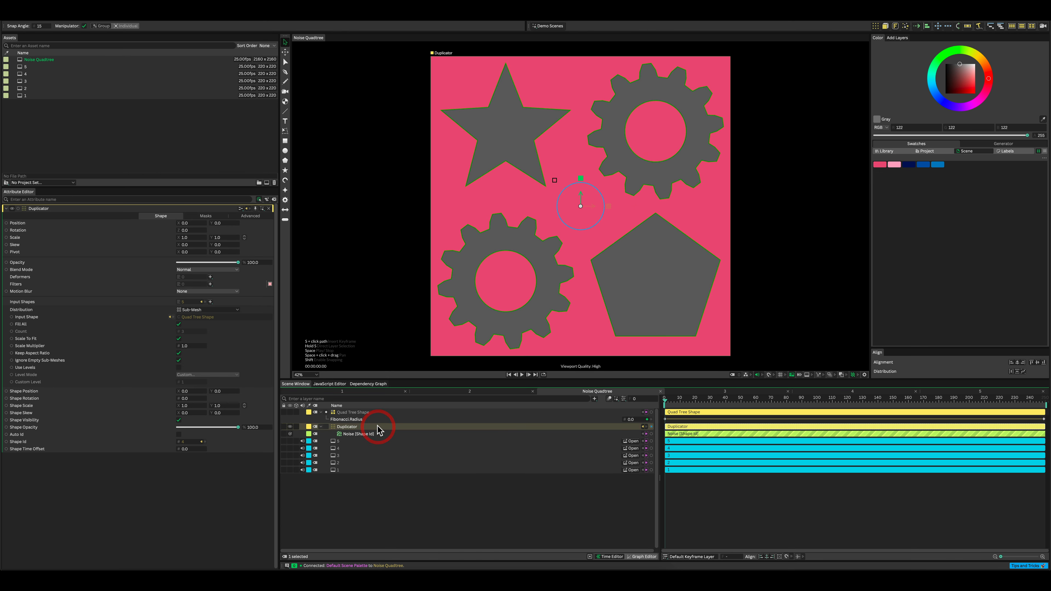
click(270, 284)
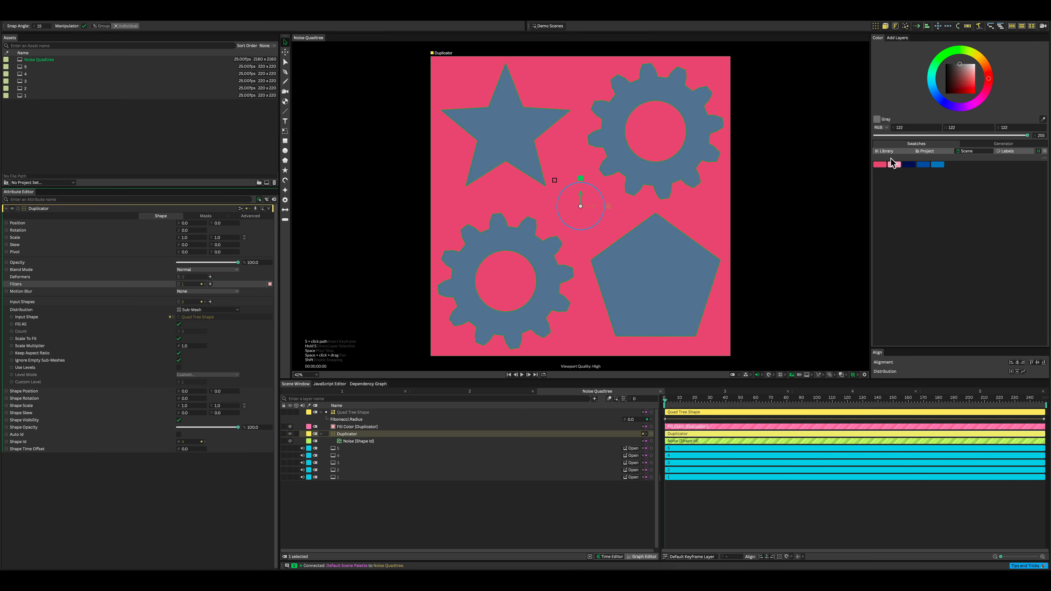
drag(895, 164, 376, 429)
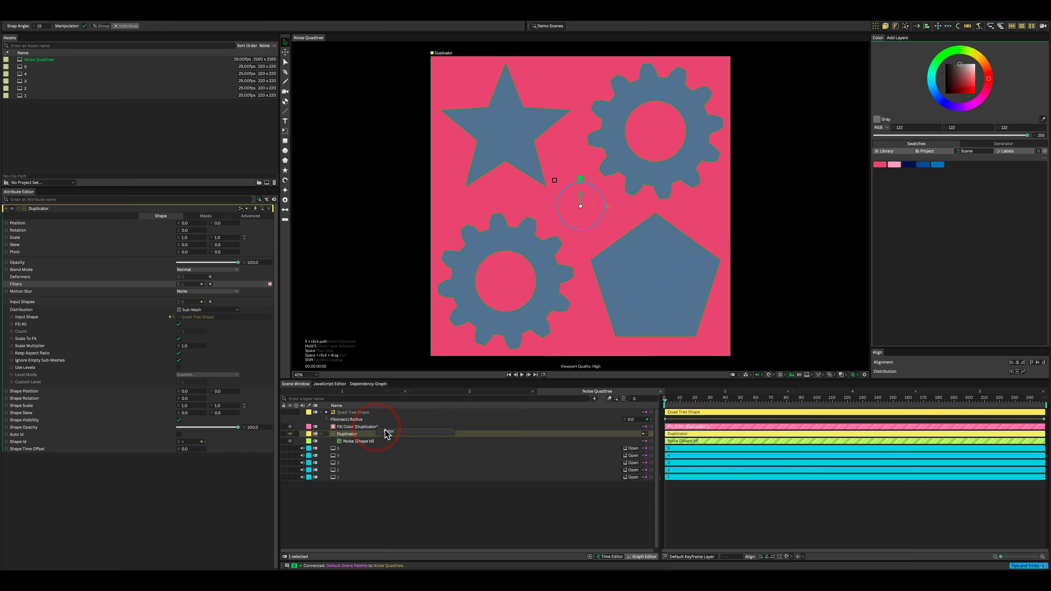
Step: Deselect all layers and play the recoloured animation from the first frame
click(707, 503)
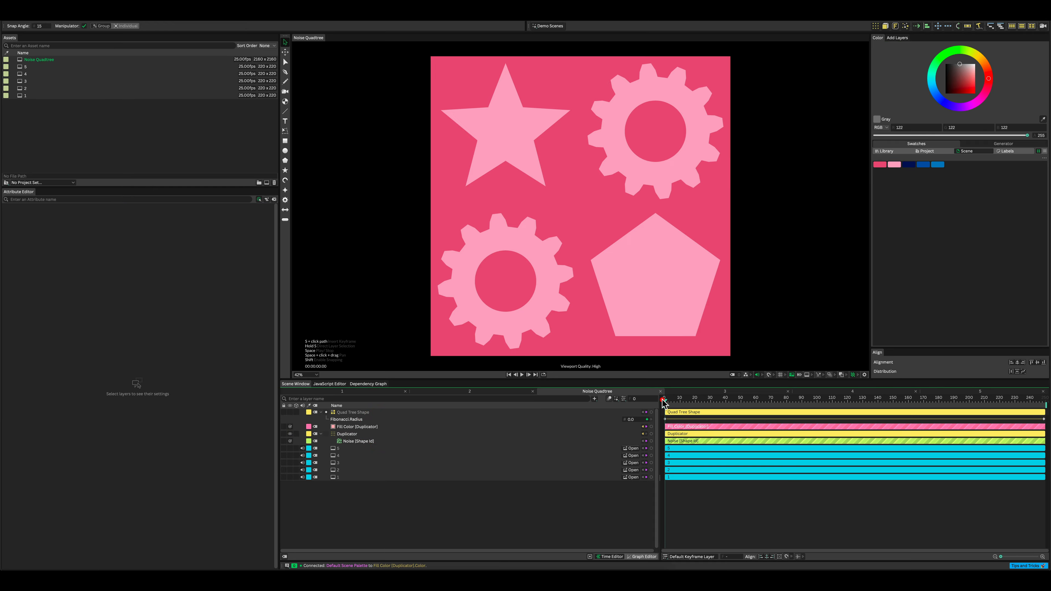
key(space)
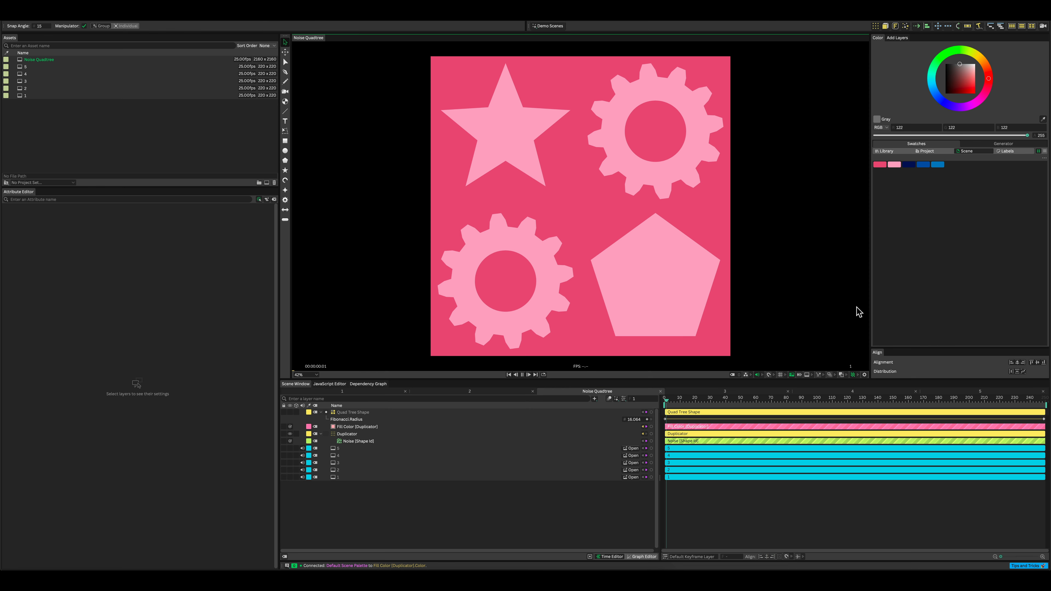